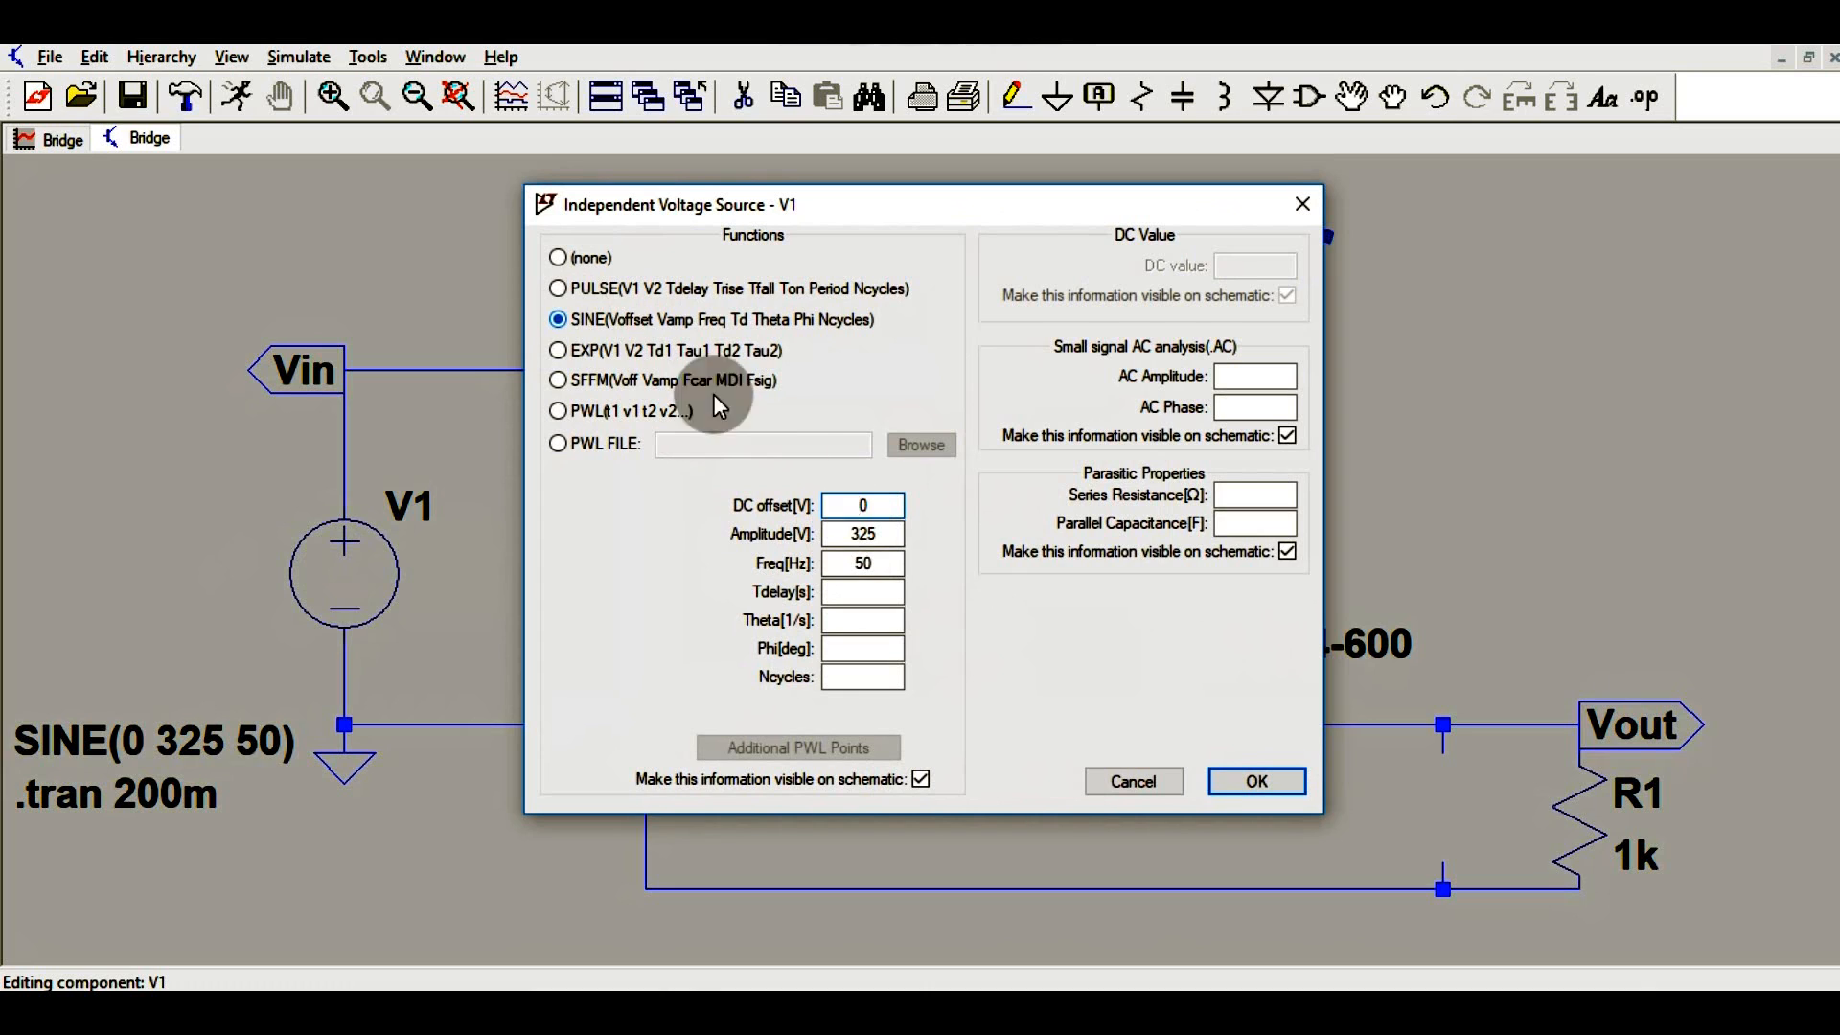
Review V1's sine source settings and the stop time in the transient simulation command
{"action": "left_click", "coordinate": [853, 502]}
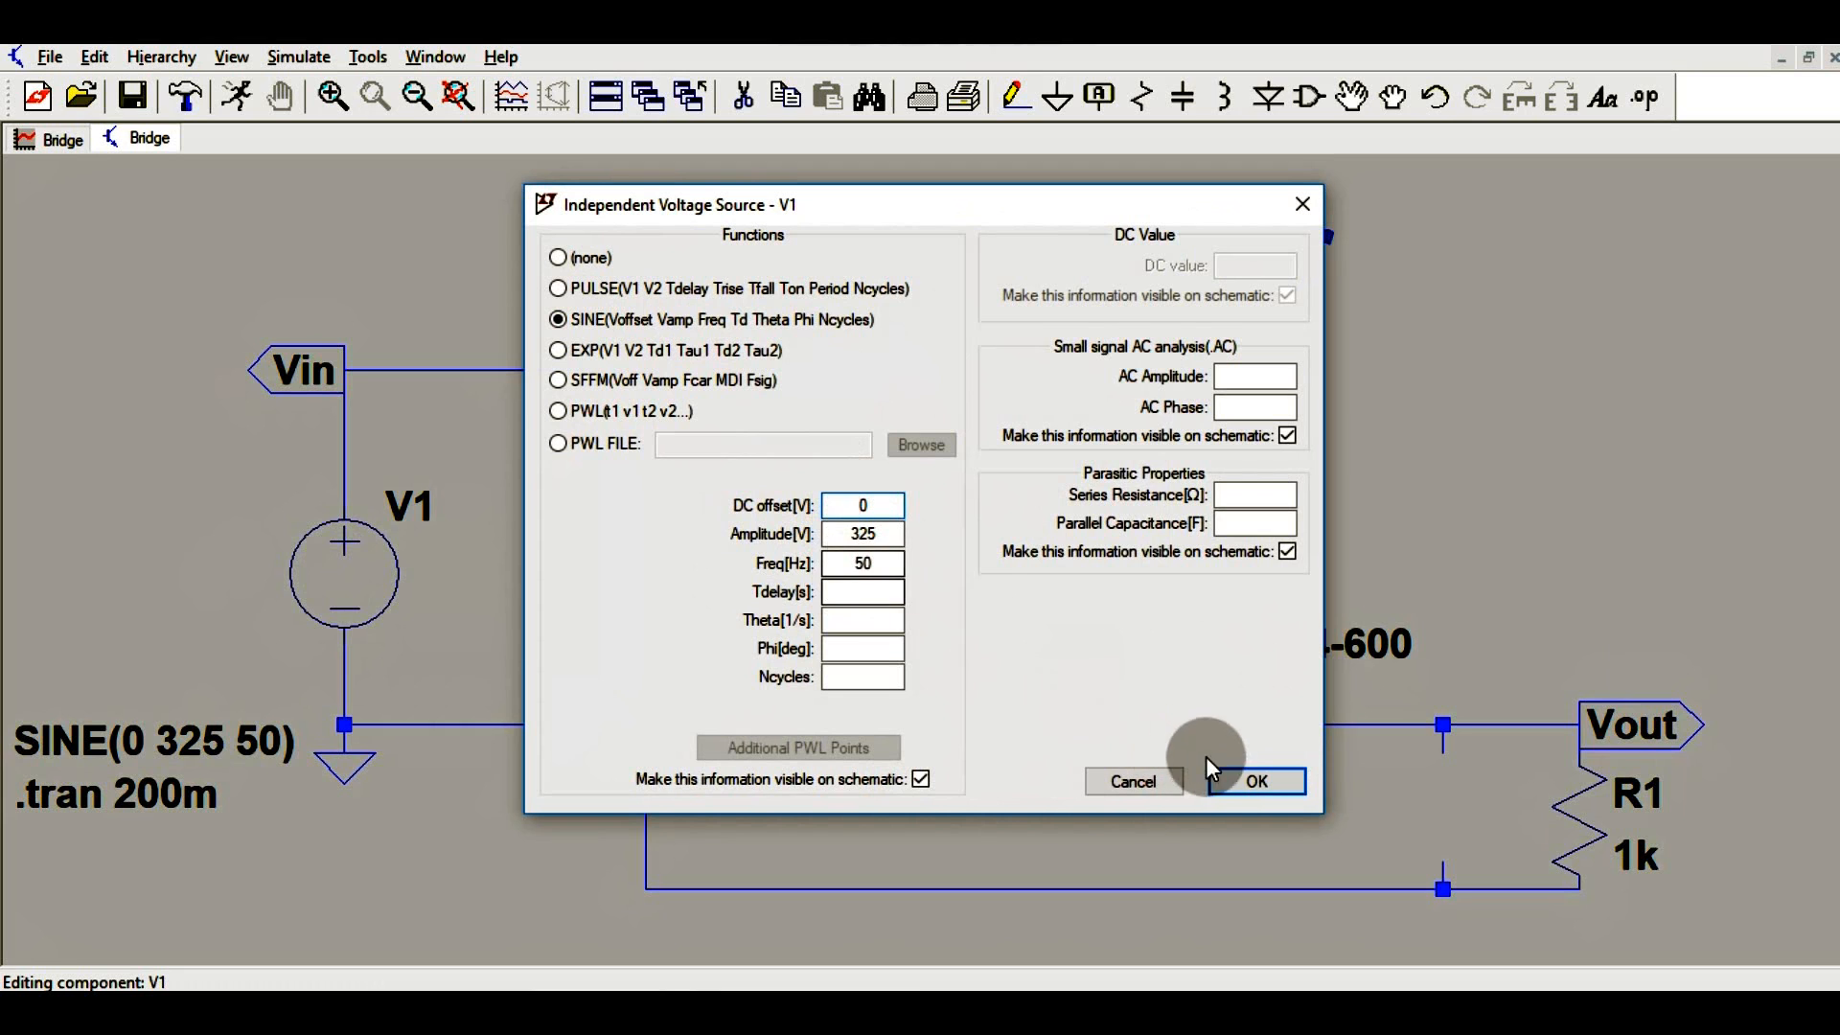
{"action": "left_click", "coordinate": [1242, 786]}
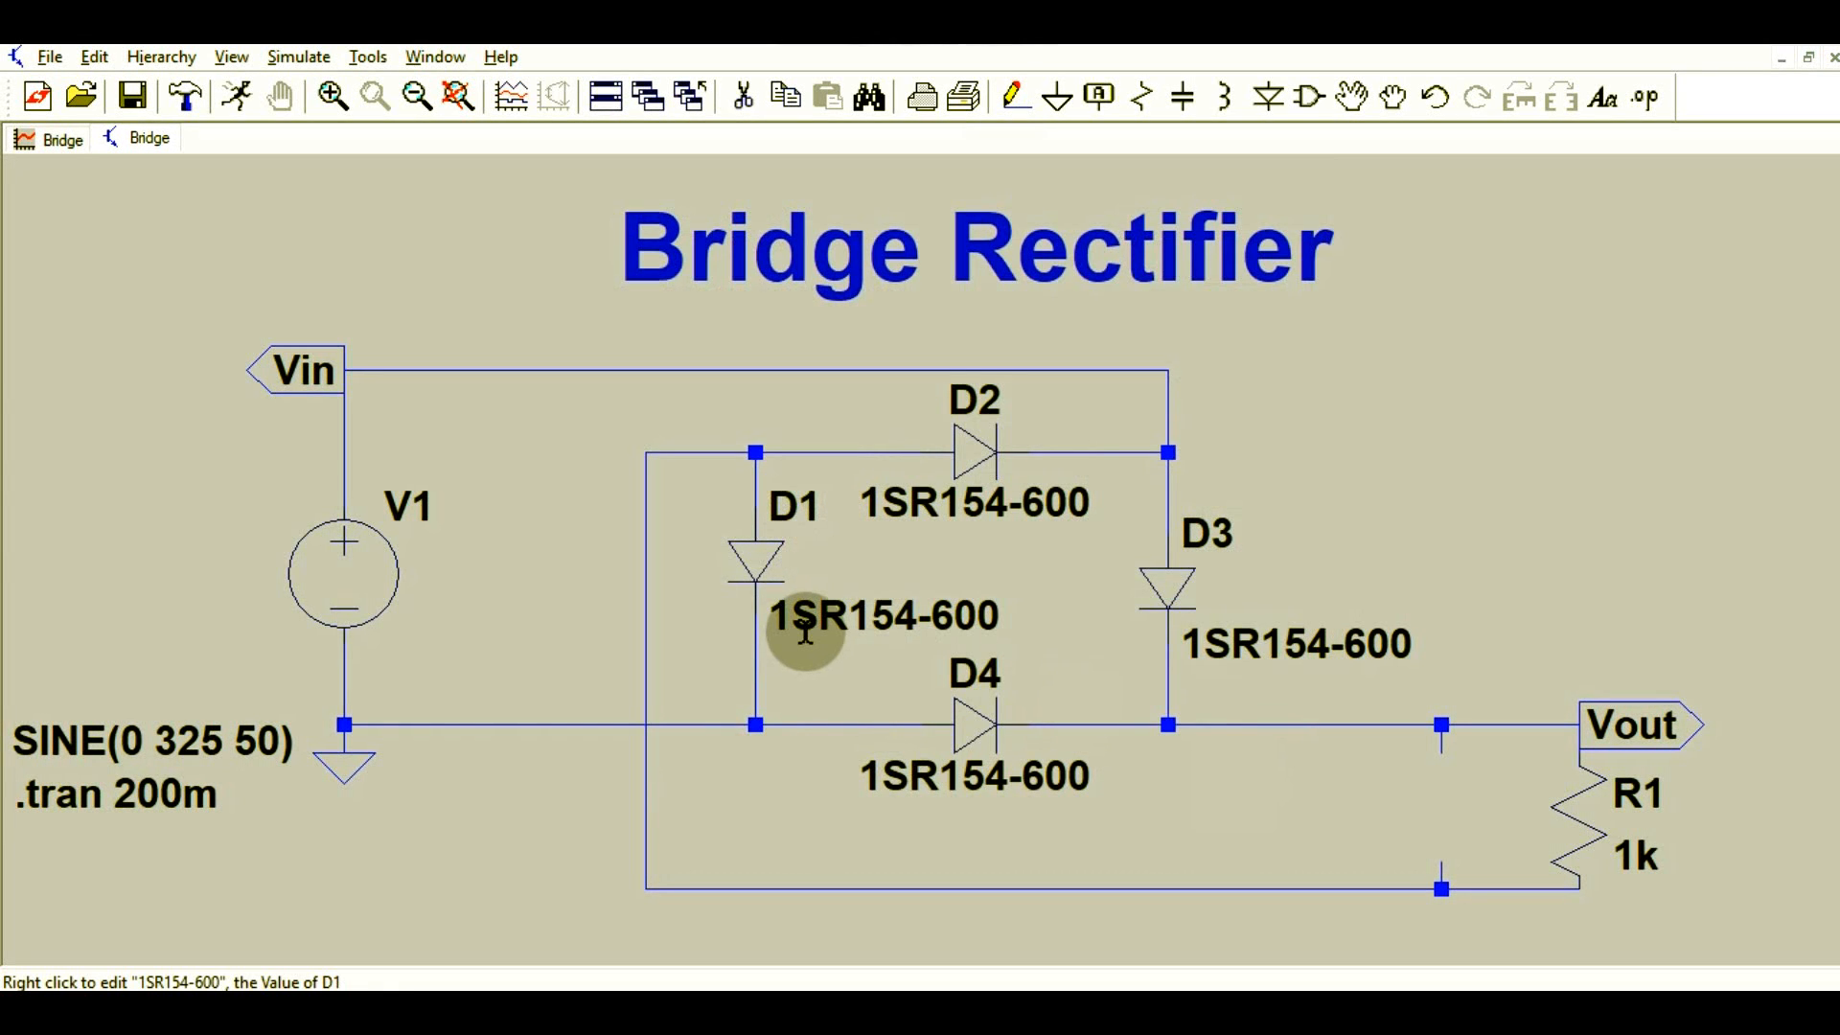
{"action": "left_click", "coordinate": [288, 57]}
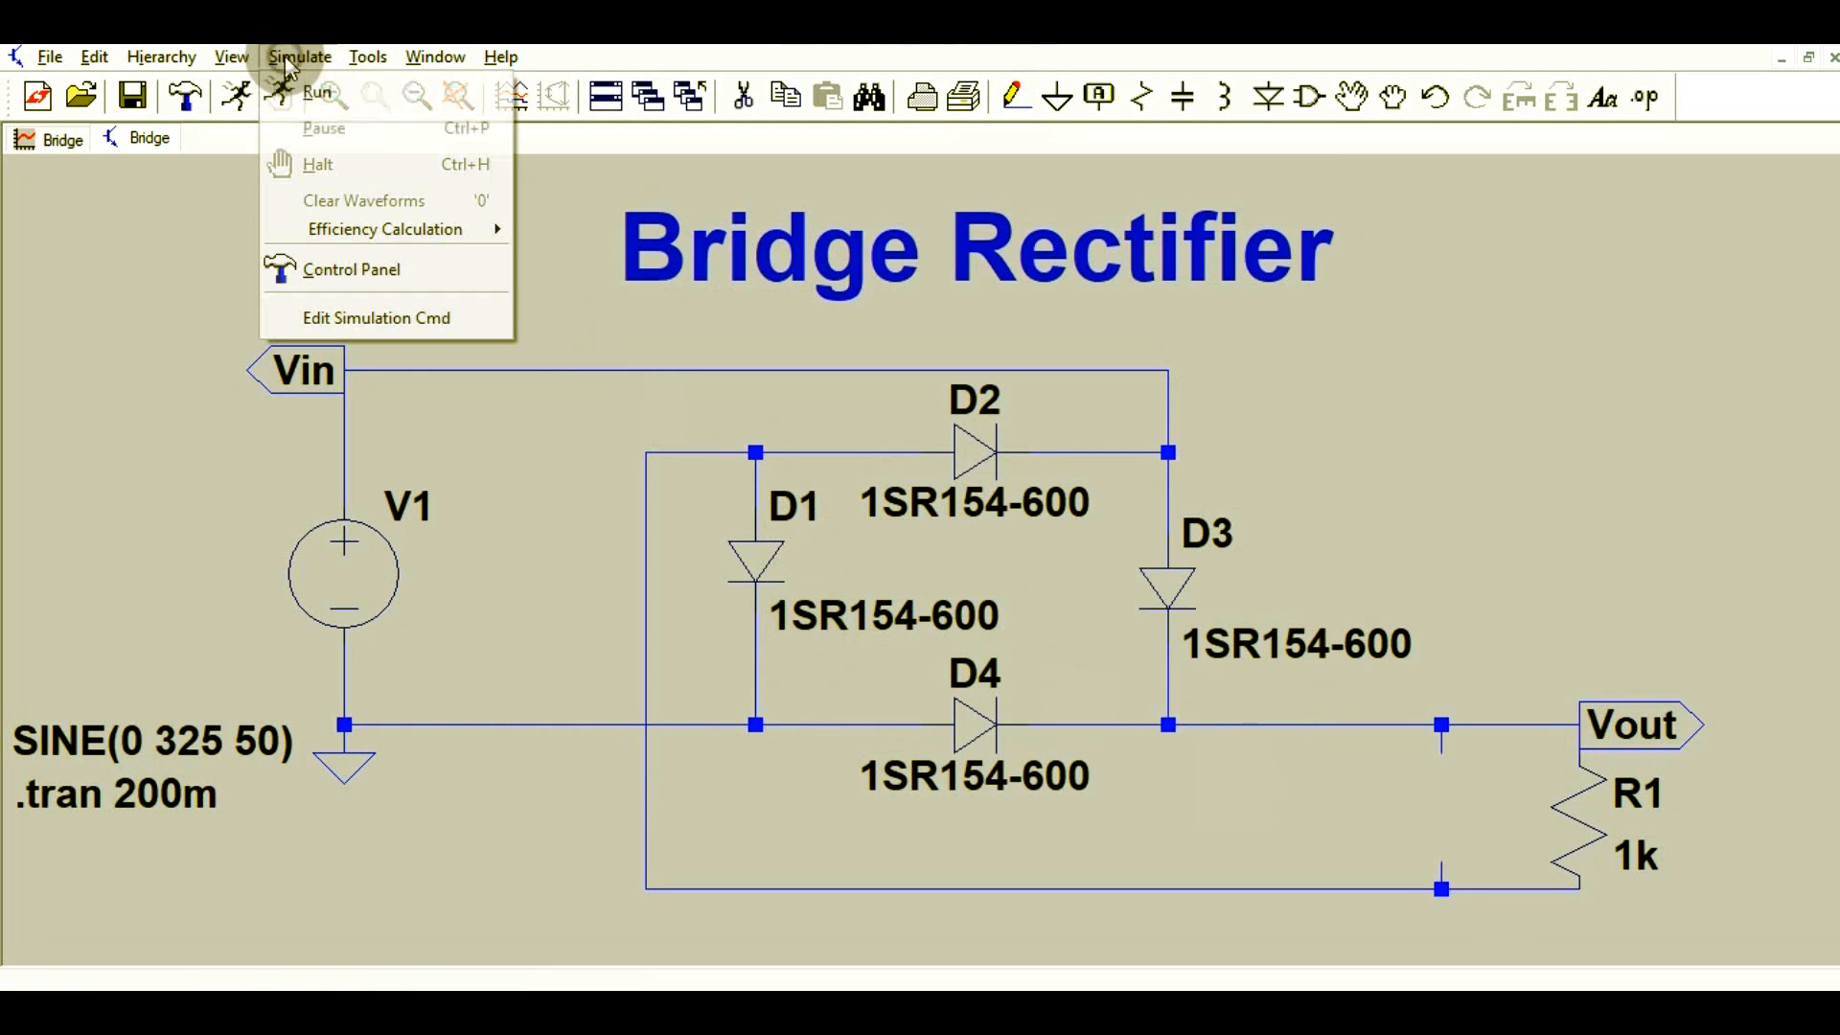
{"action": "left_click", "coordinate": [397, 317]}
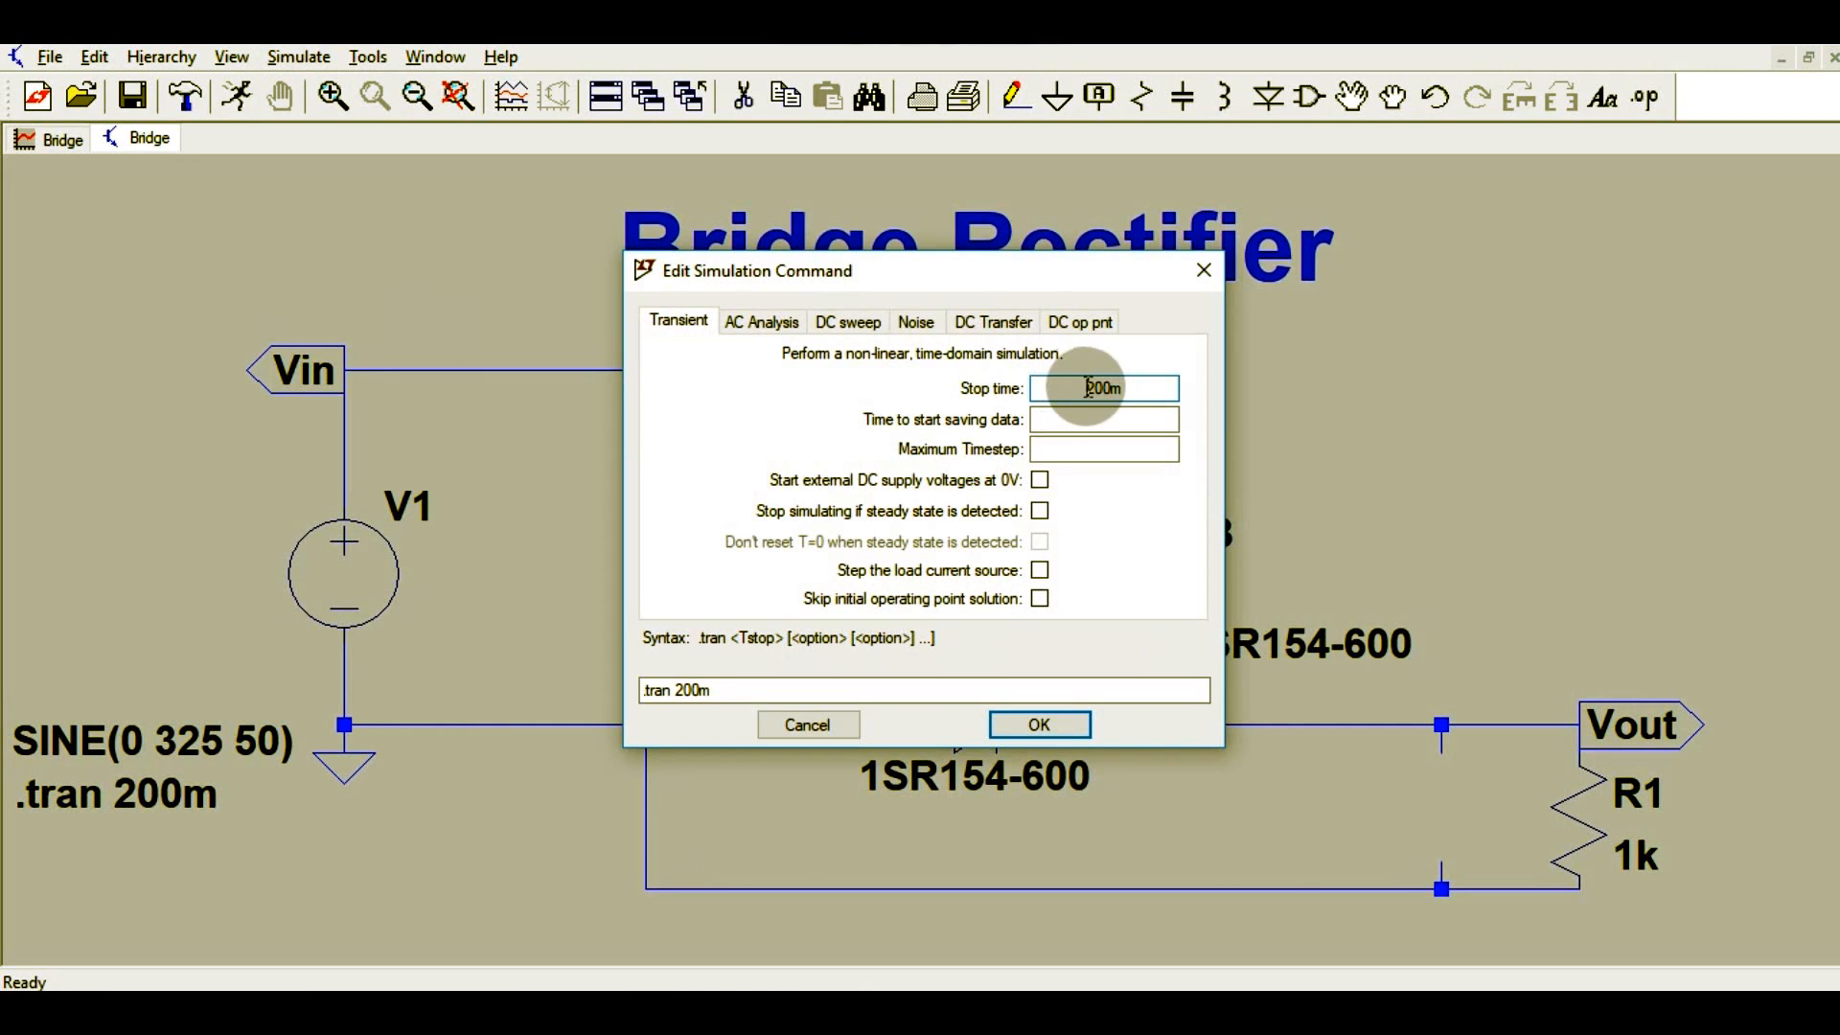
{"action": "left_click", "coordinate": [1038, 726]}
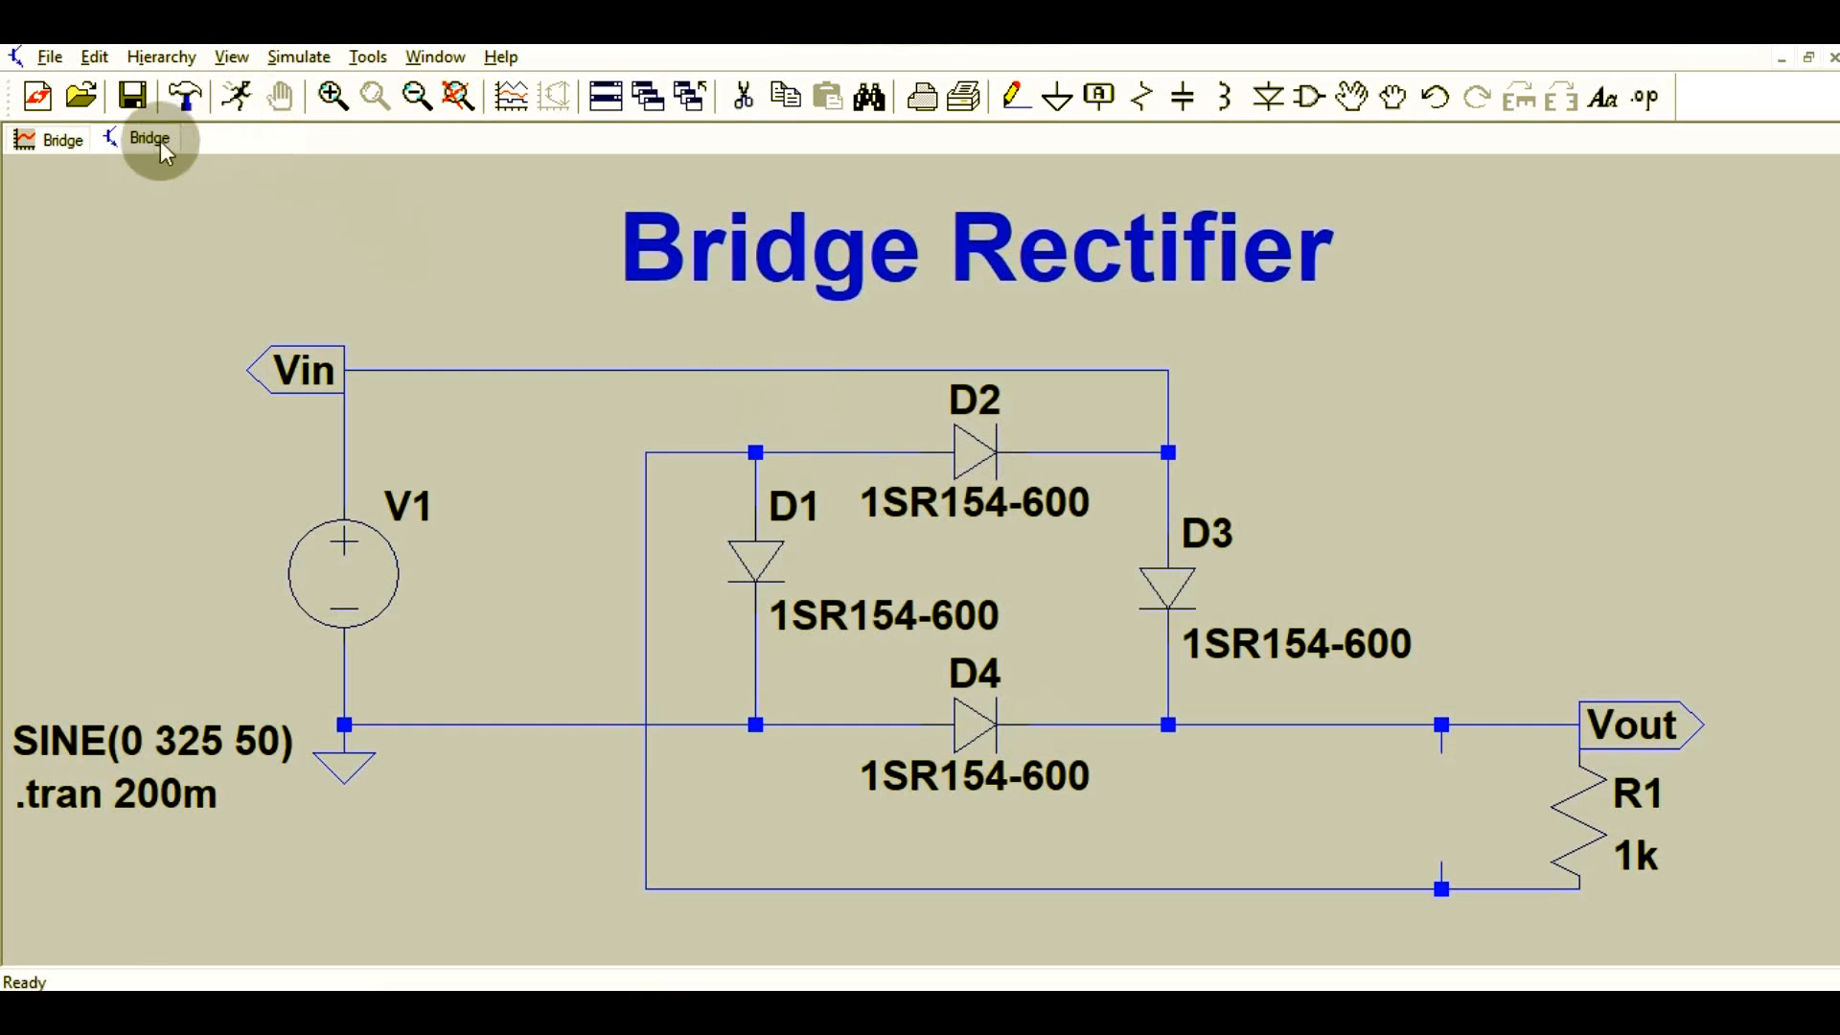
Rerun the transient simulation in a fresh waveform window and plot the voltage at the Vin node
{"action": "left_click", "coordinate": [228, 94]}
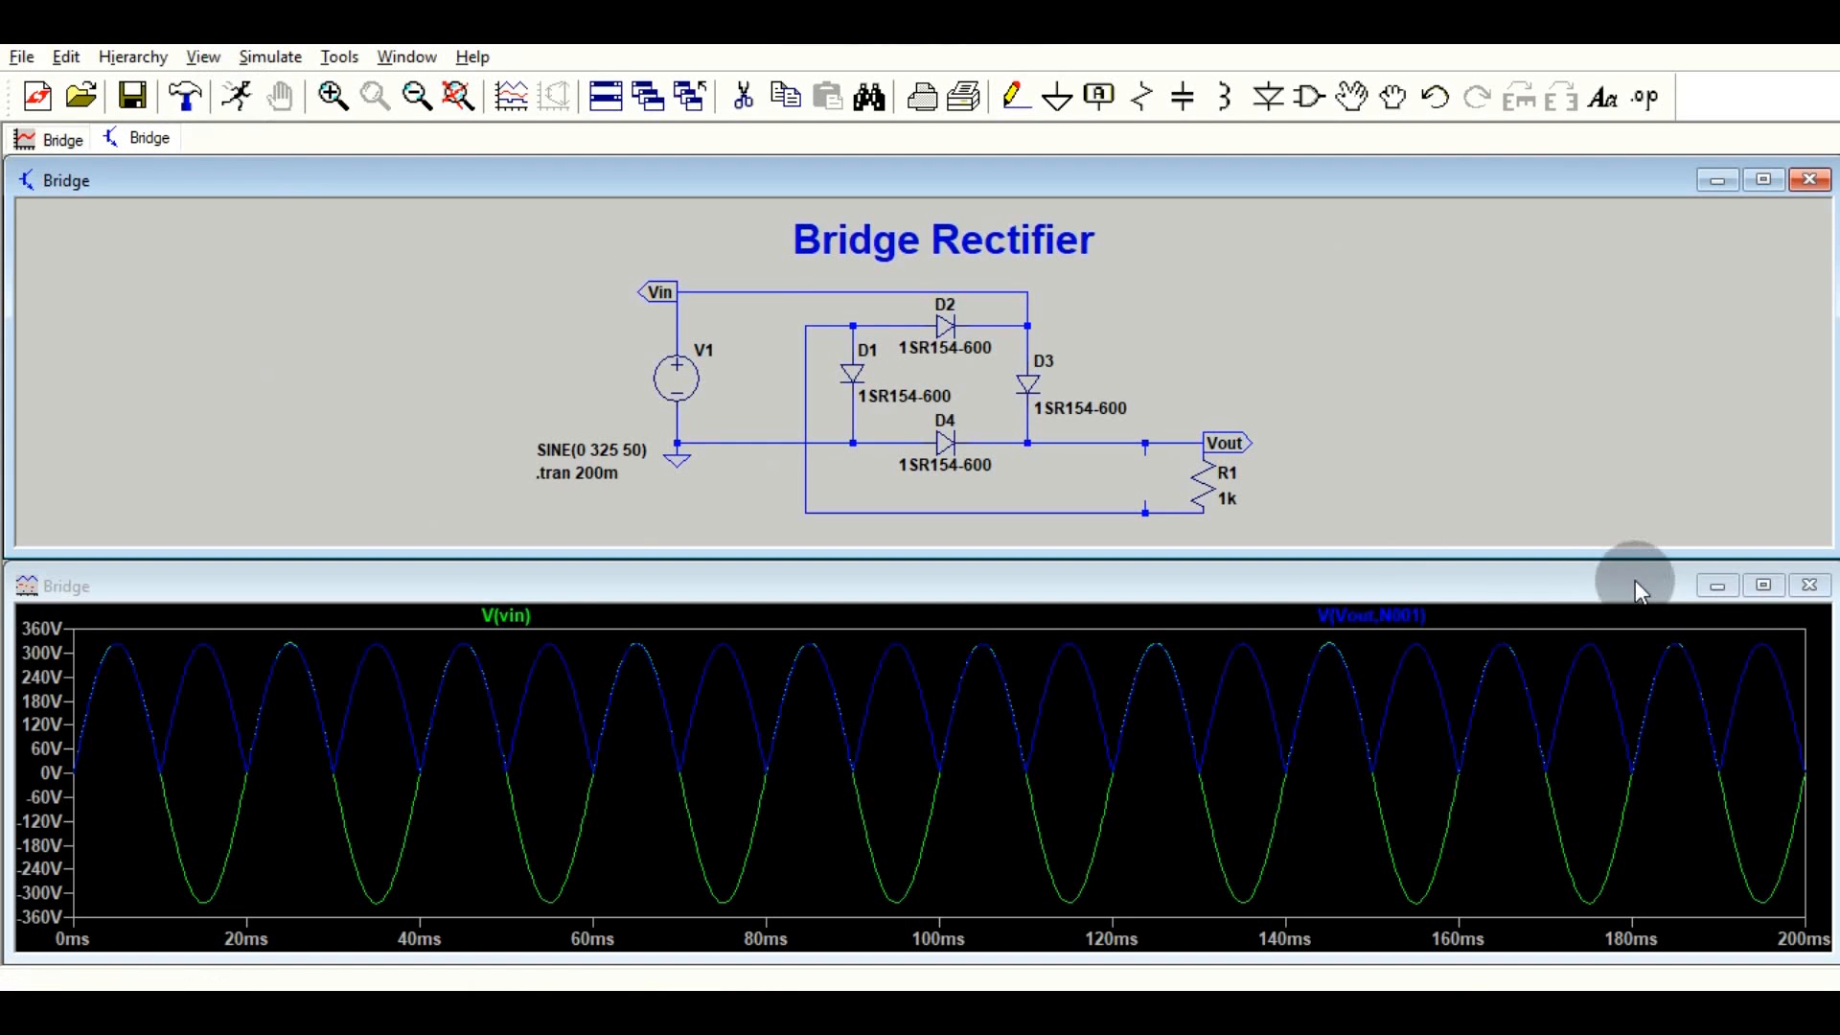
{"action": "left_click", "coordinate": [1809, 584]}
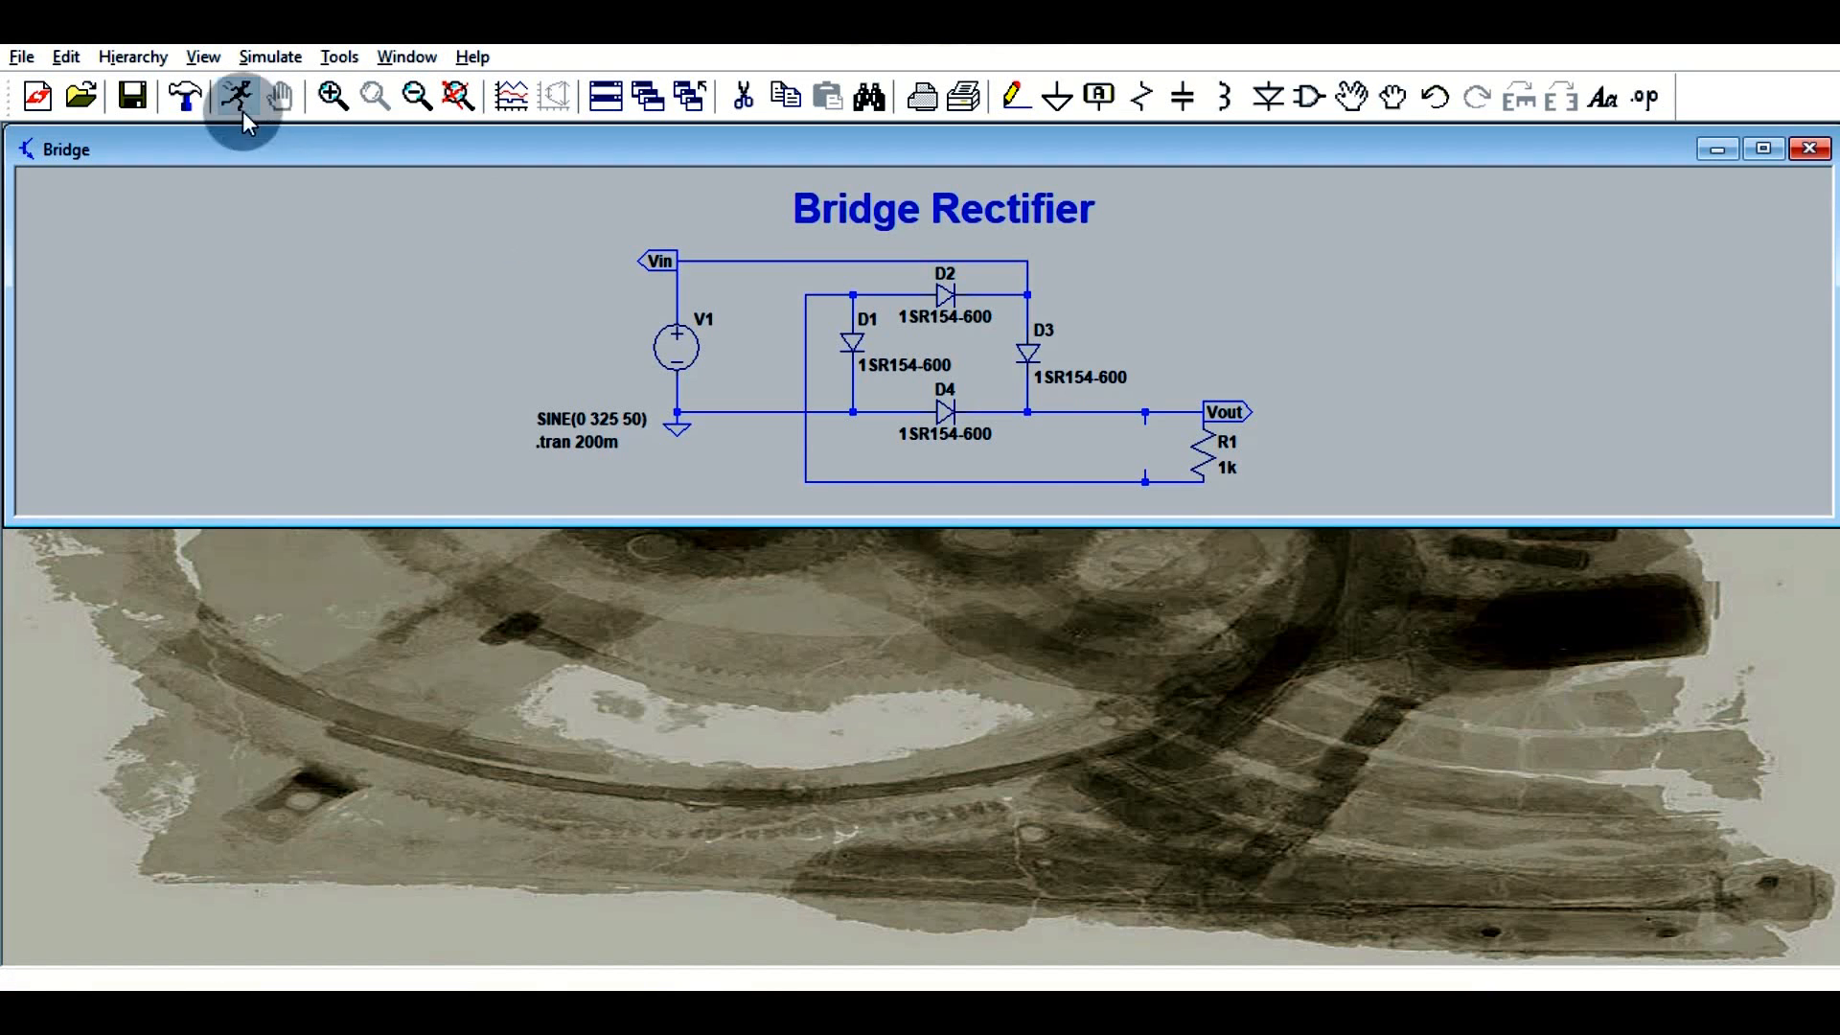
{"action": "left_click", "coordinate": [234, 92]}
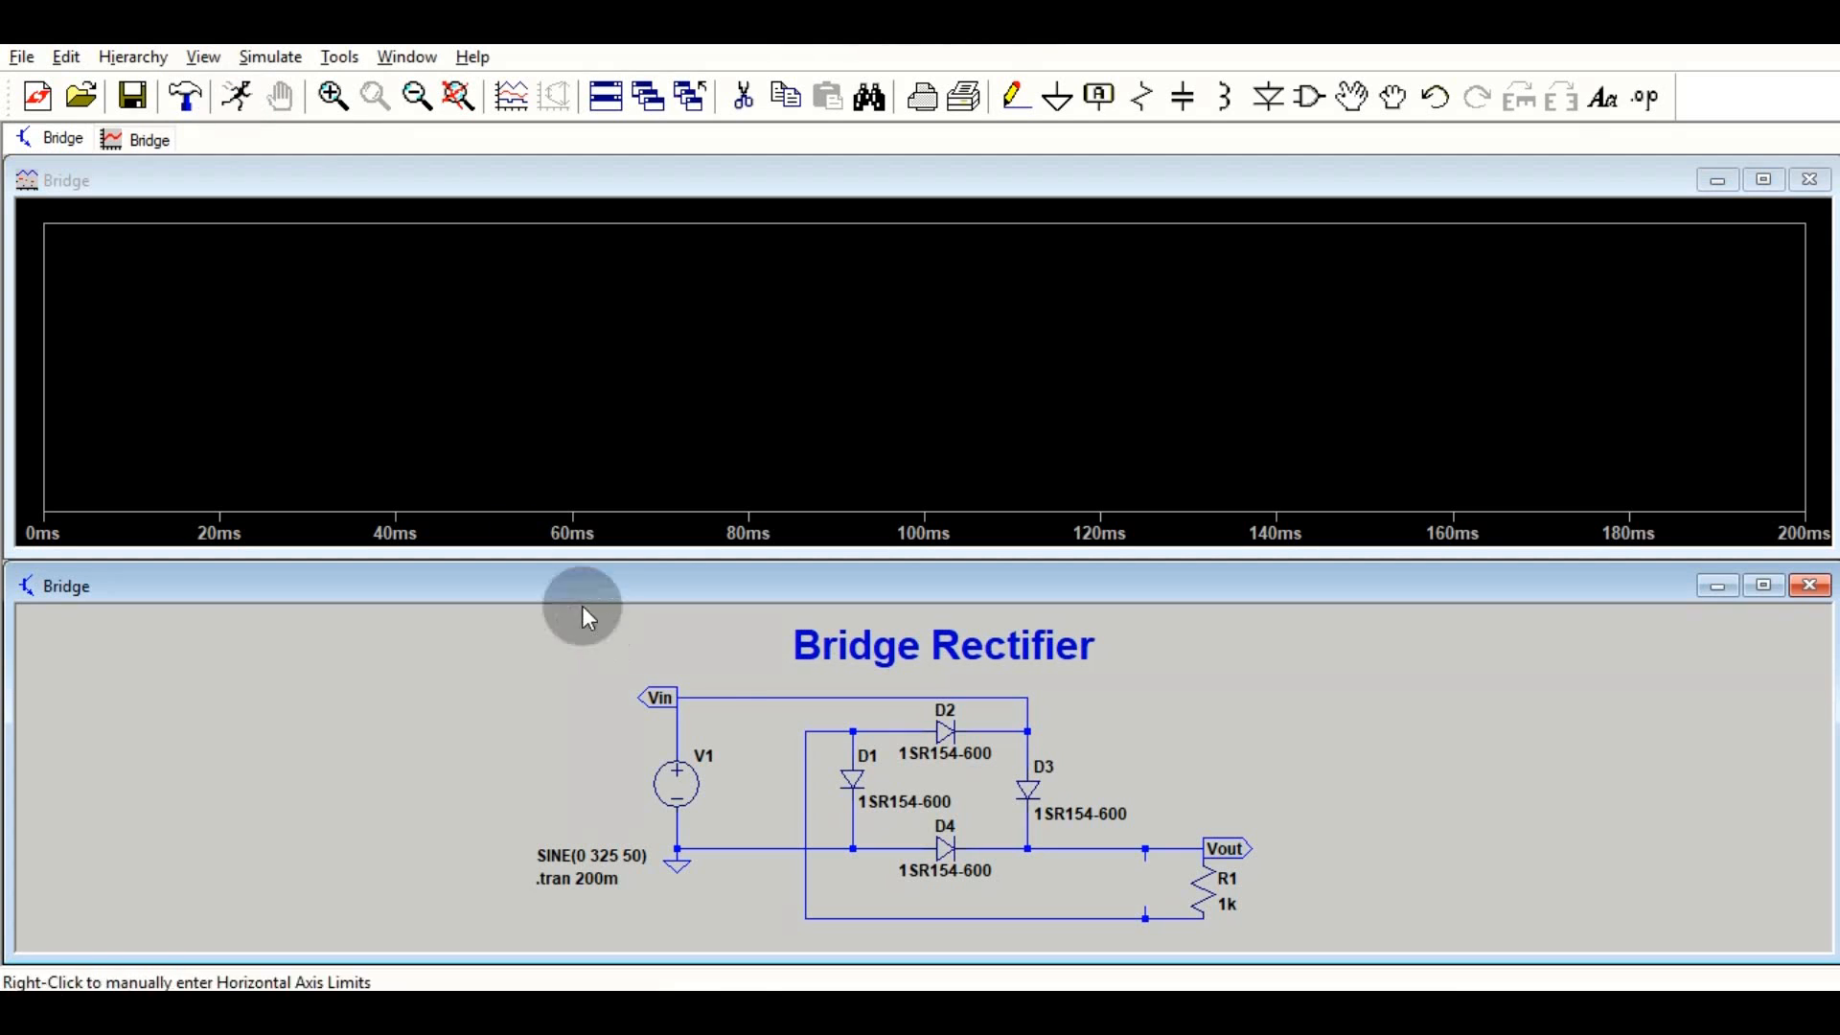
{"action": "left_click", "coordinate": [721, 696]}
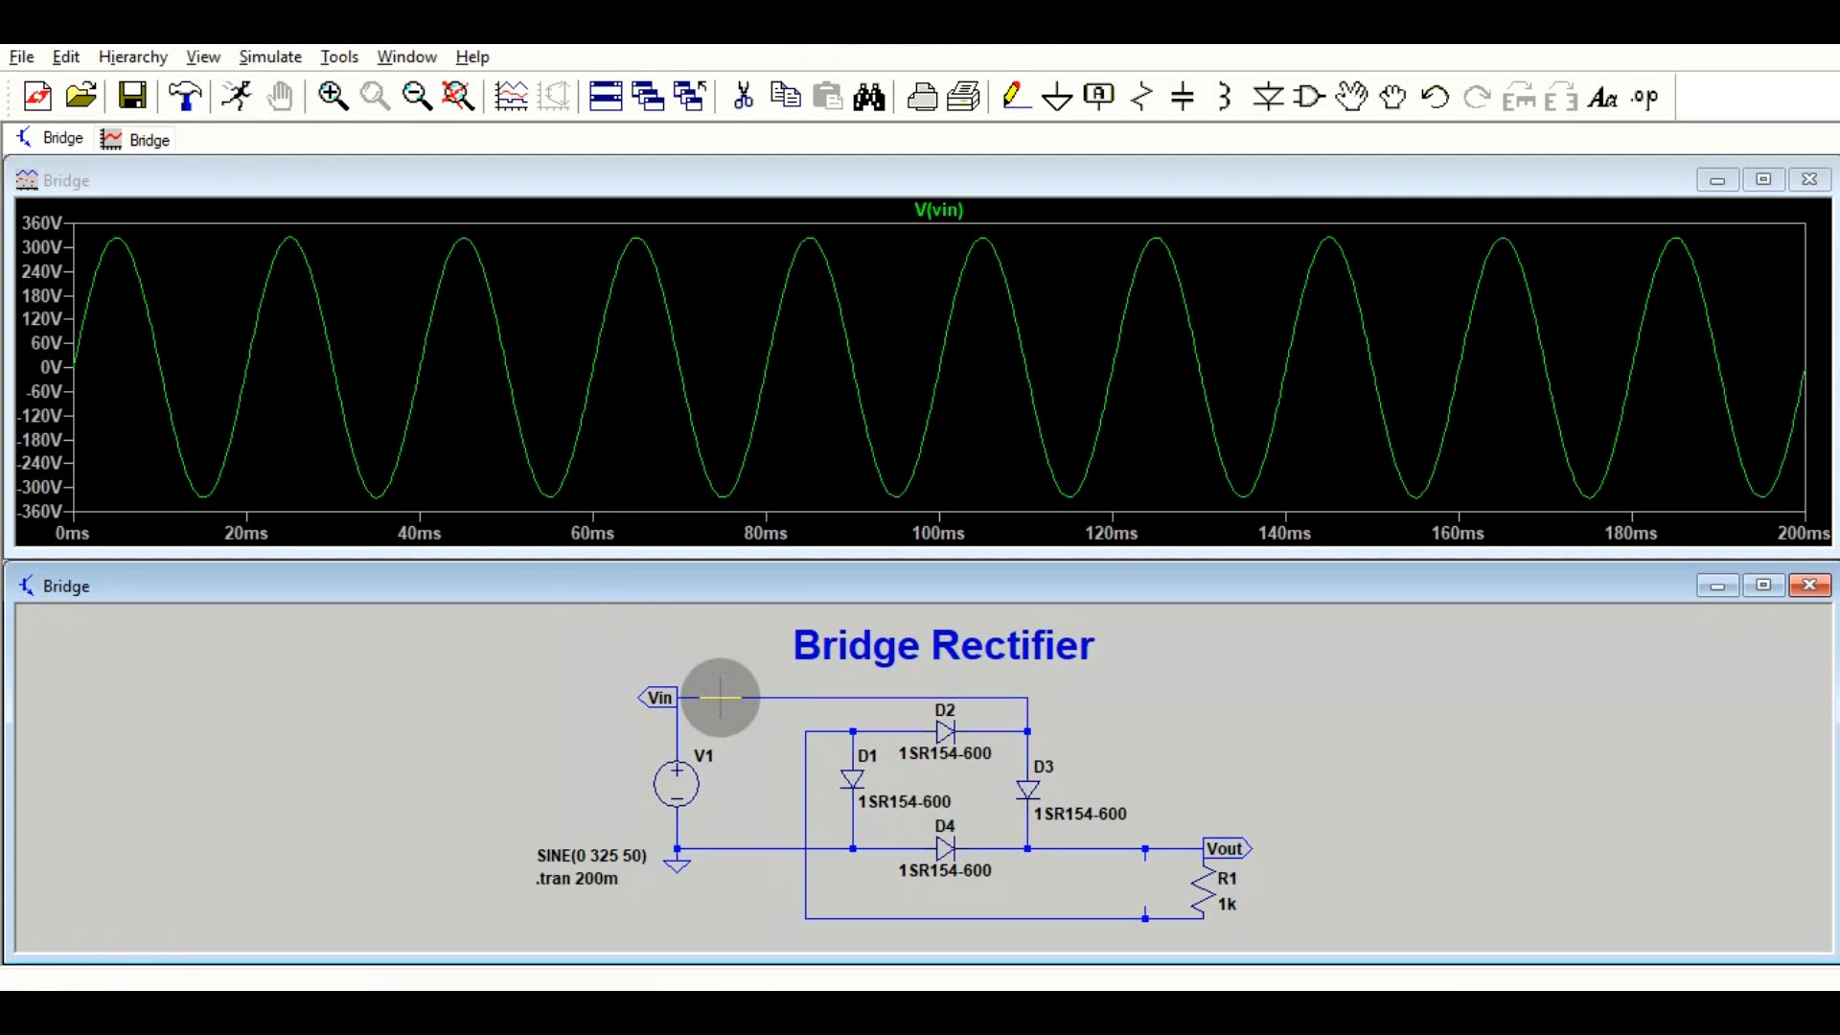
Attach both the 1st & 2nd cursors to the V(vin) trace
{"action": "right_click", "coordinate": [939, 211]}
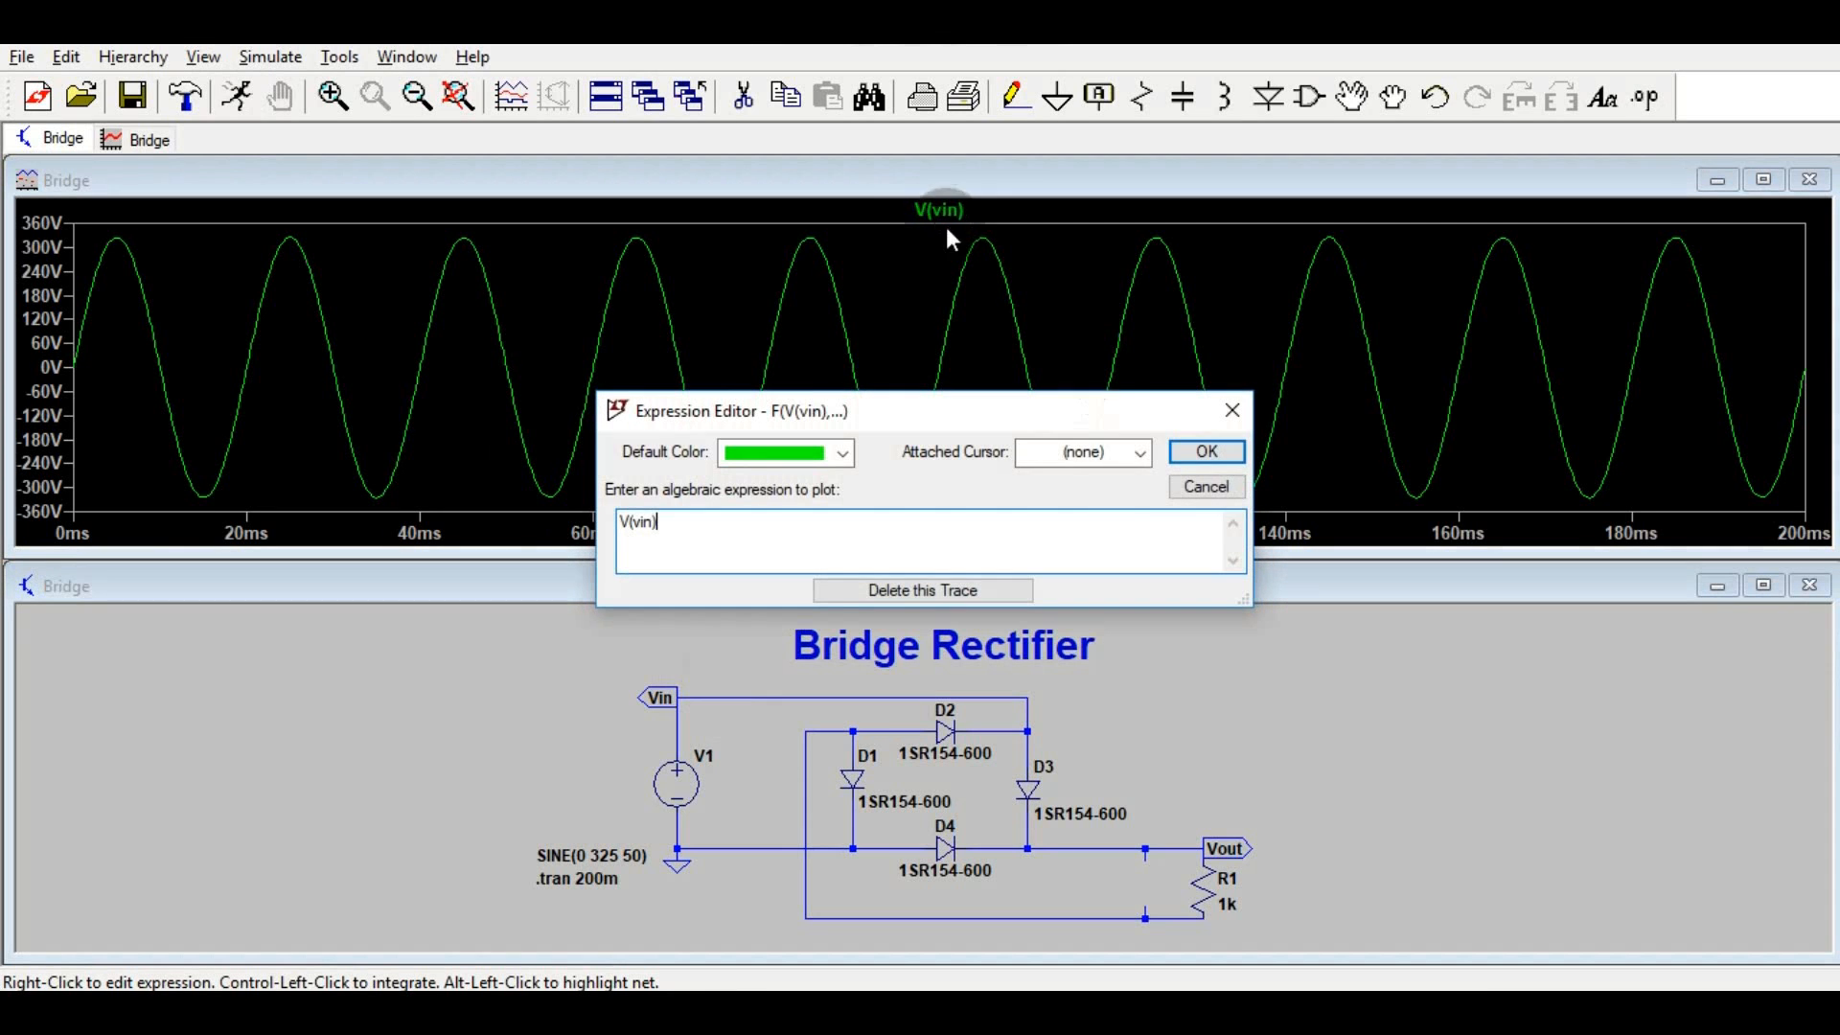
{"action": "left_click", "coordinate": [1142, 452]}
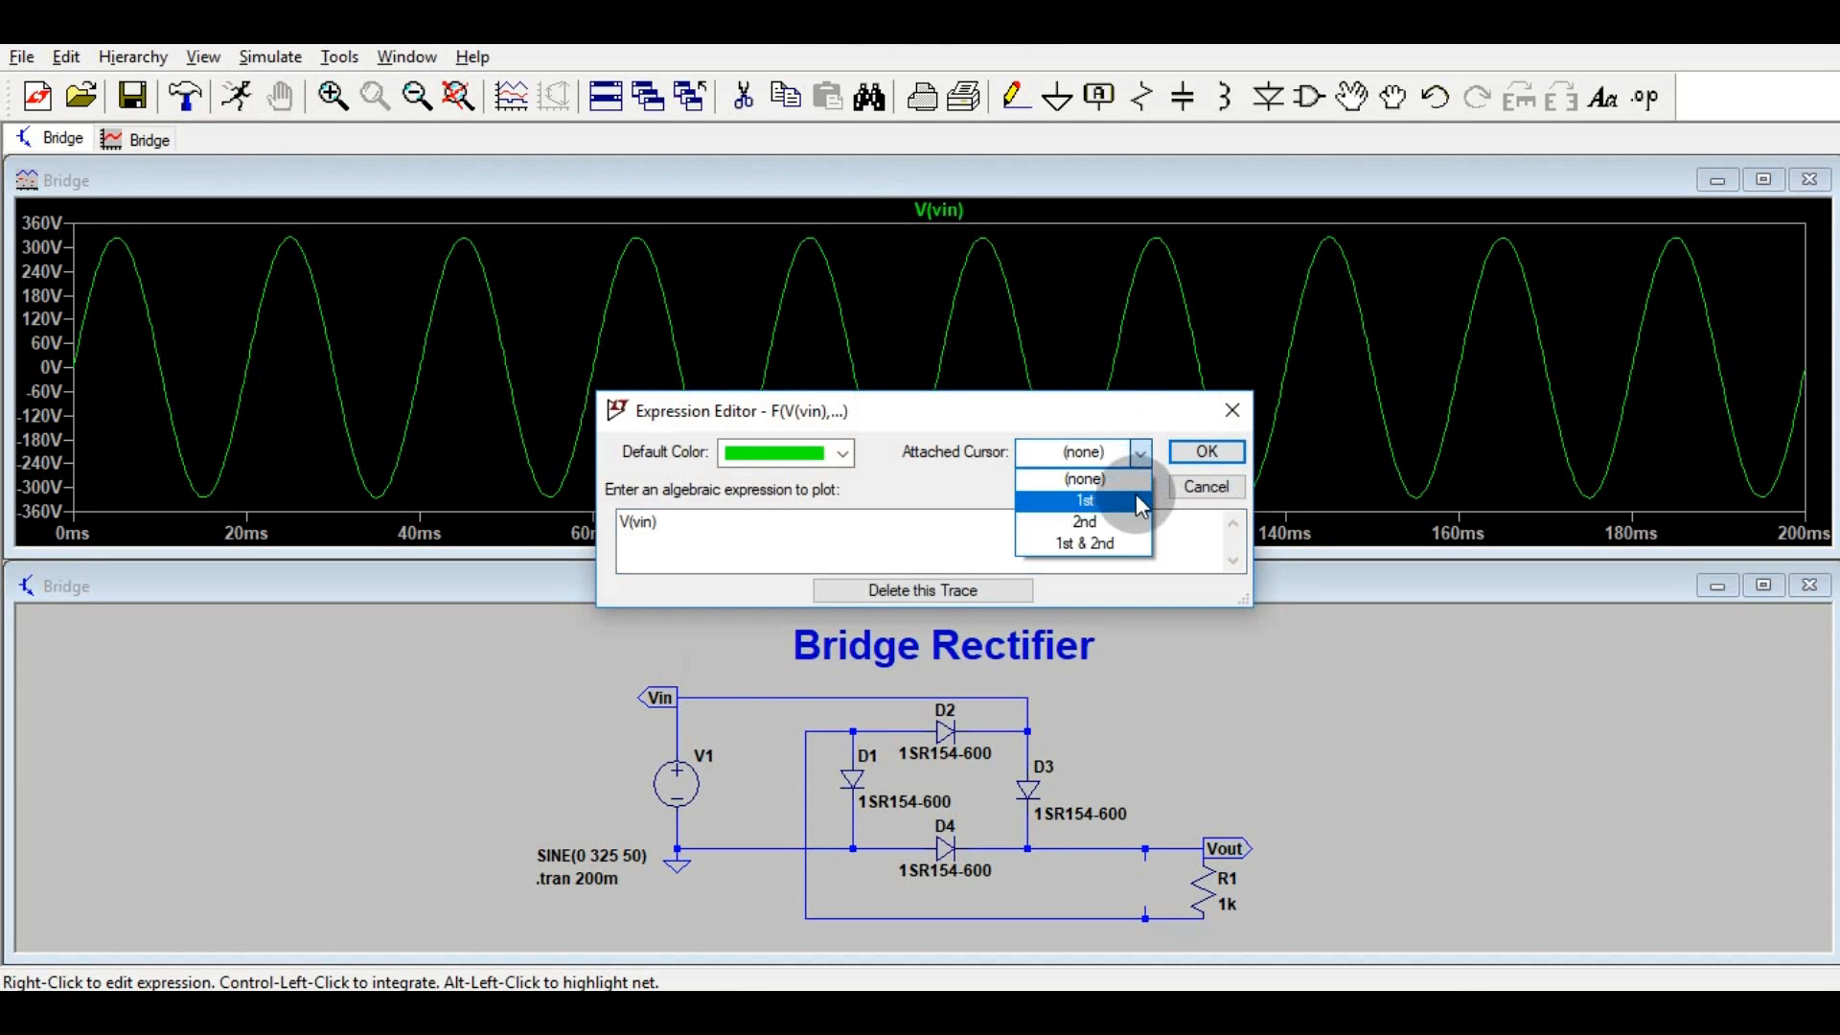
{"action": "left_click", "coordinate": [1119, 554]}
{"action": "left_click", "coordinate": [1206, 451]}
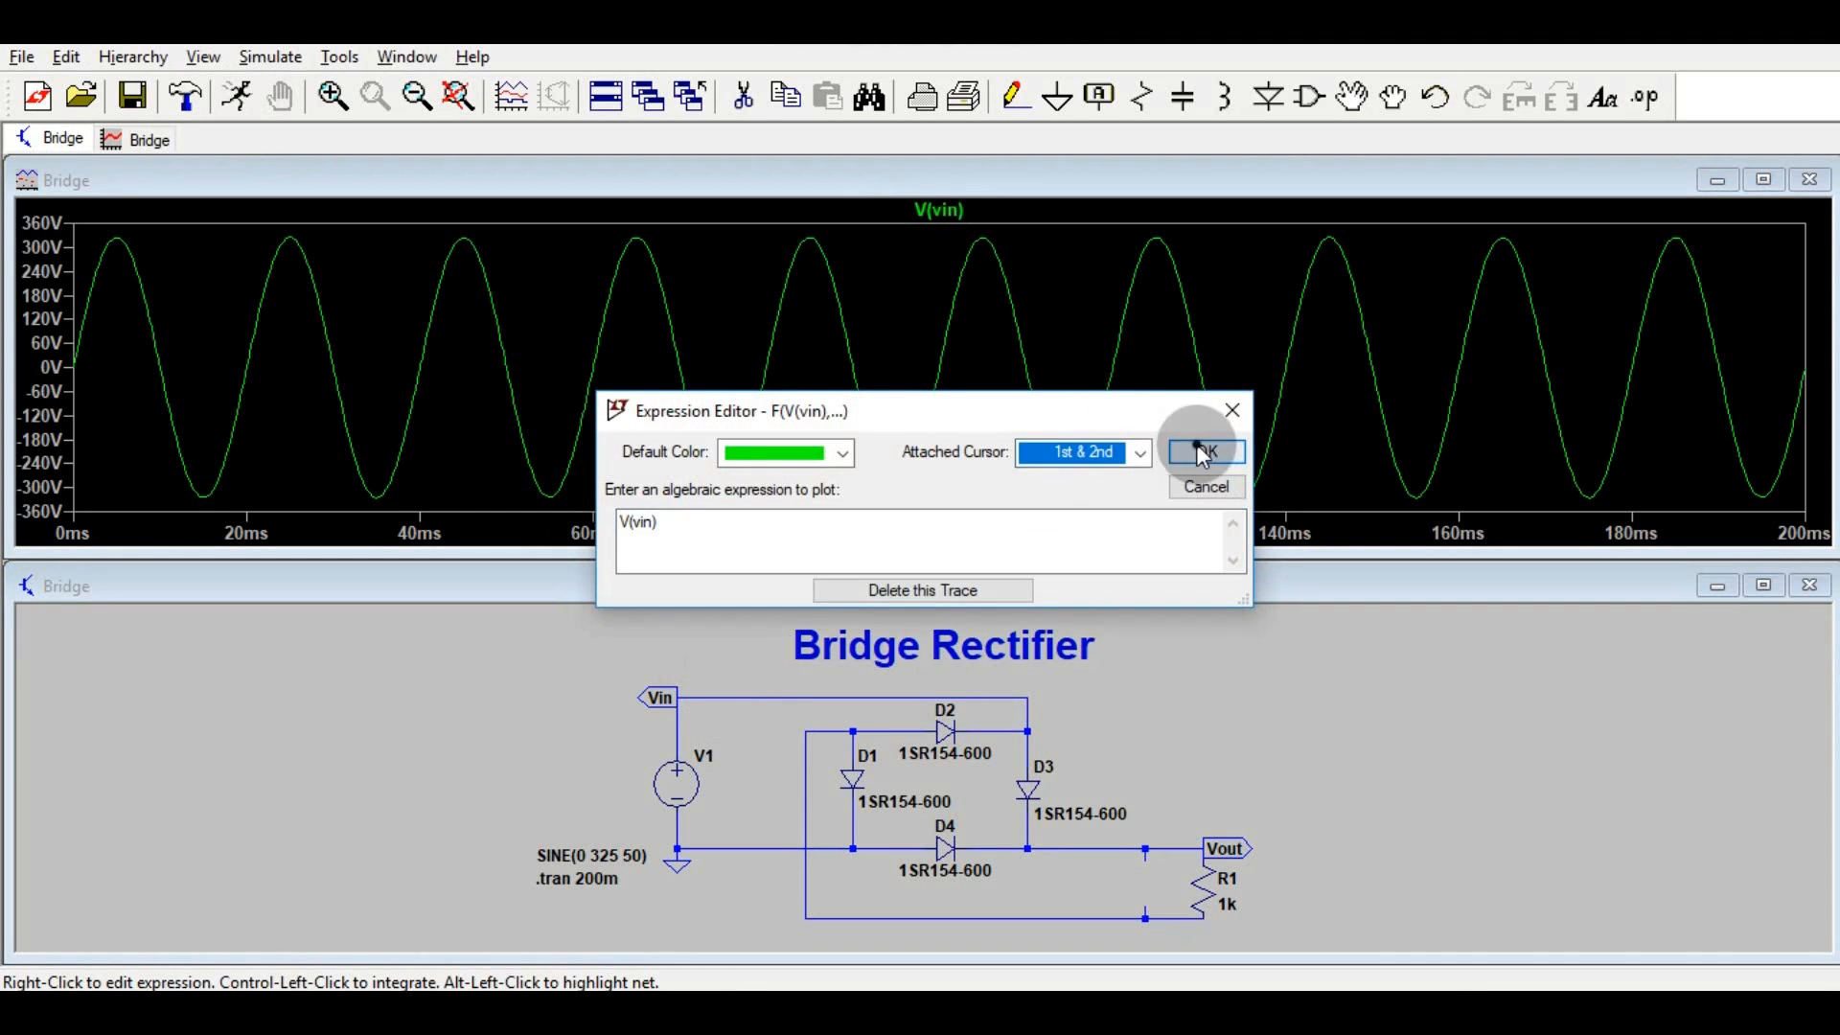
Measure the period and frequency of V(vin) between two adjacent negative peaks, then dismiss the cursor readout
{"action": "mouse_move", "coordinate": [940, 319]}
{"action": "left_mouse_down"}
{"action": "mouse_move", "coordinate": [939, 302]}
{"action": "mouse_move", "coordinate": [722, 364]}
{"action": "left_mouse_up"}
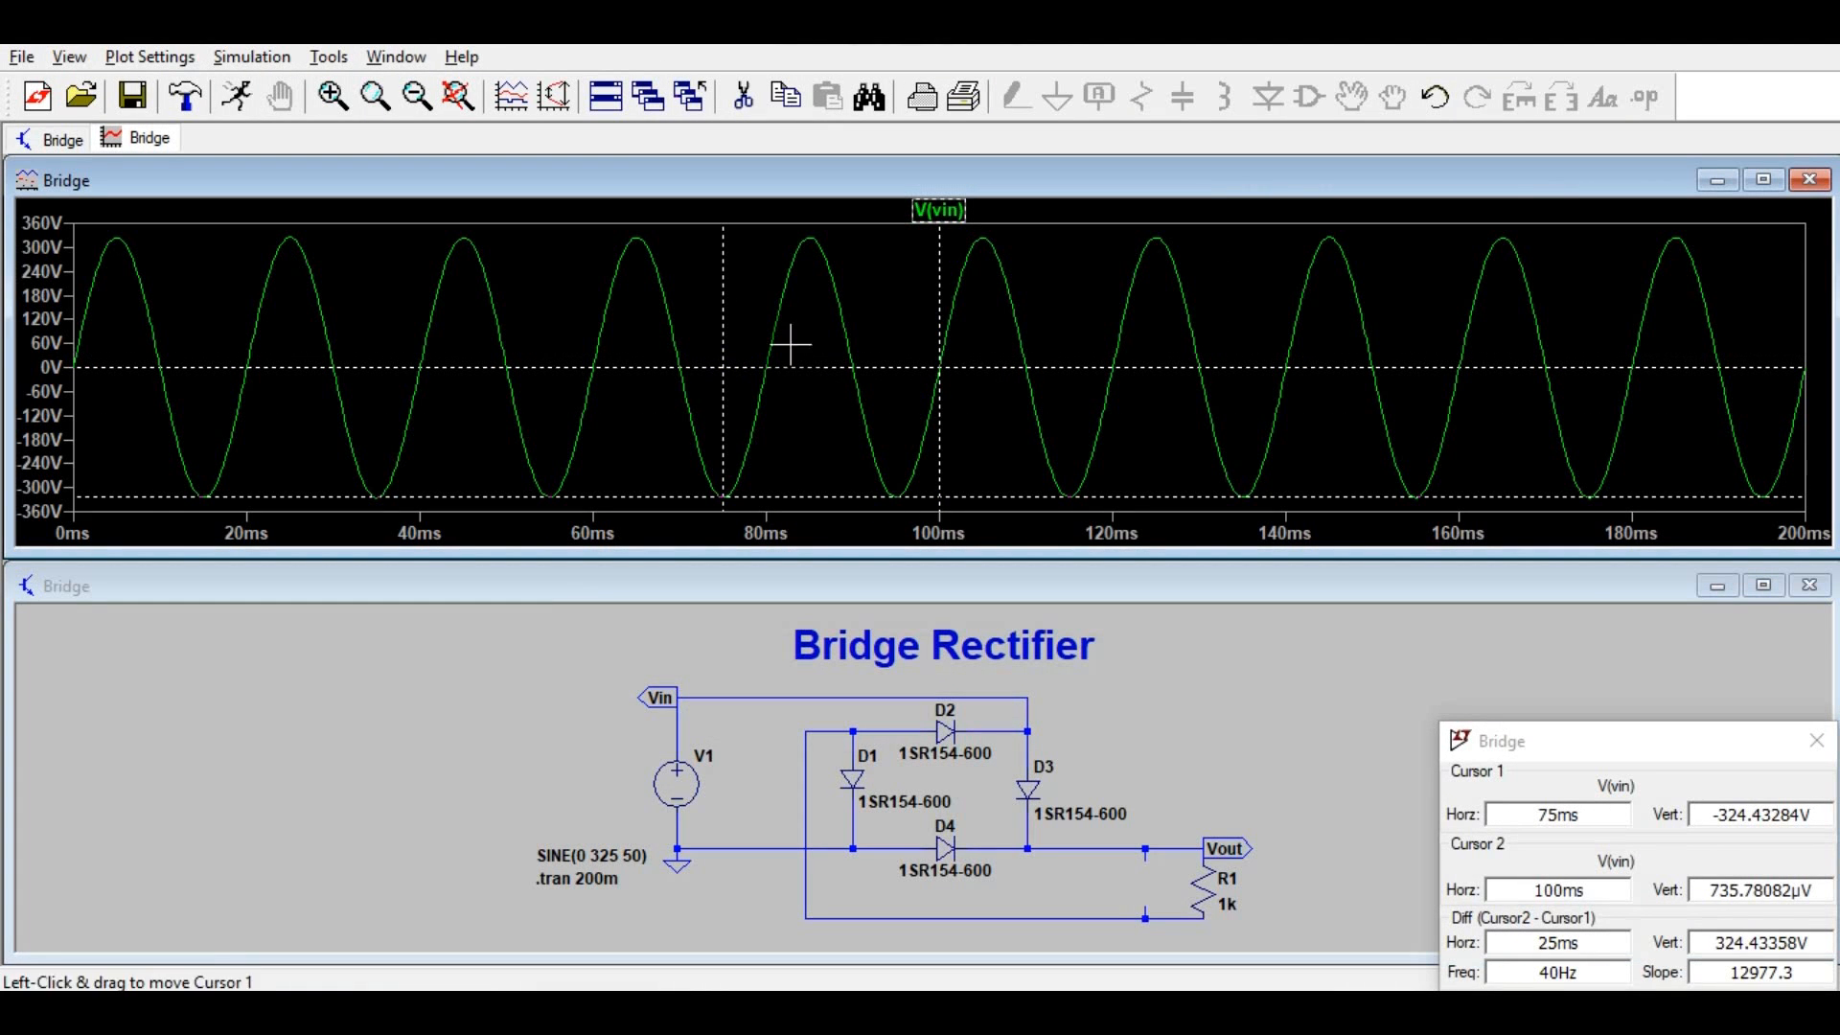
{"action": "left_click_drag", "start_coordinate": [940, 271], "coordinate": [895, 301]}
{"action": "left_click_drag", "start_coordinate": [1652, 733], "coordinate": [1519, 396]}
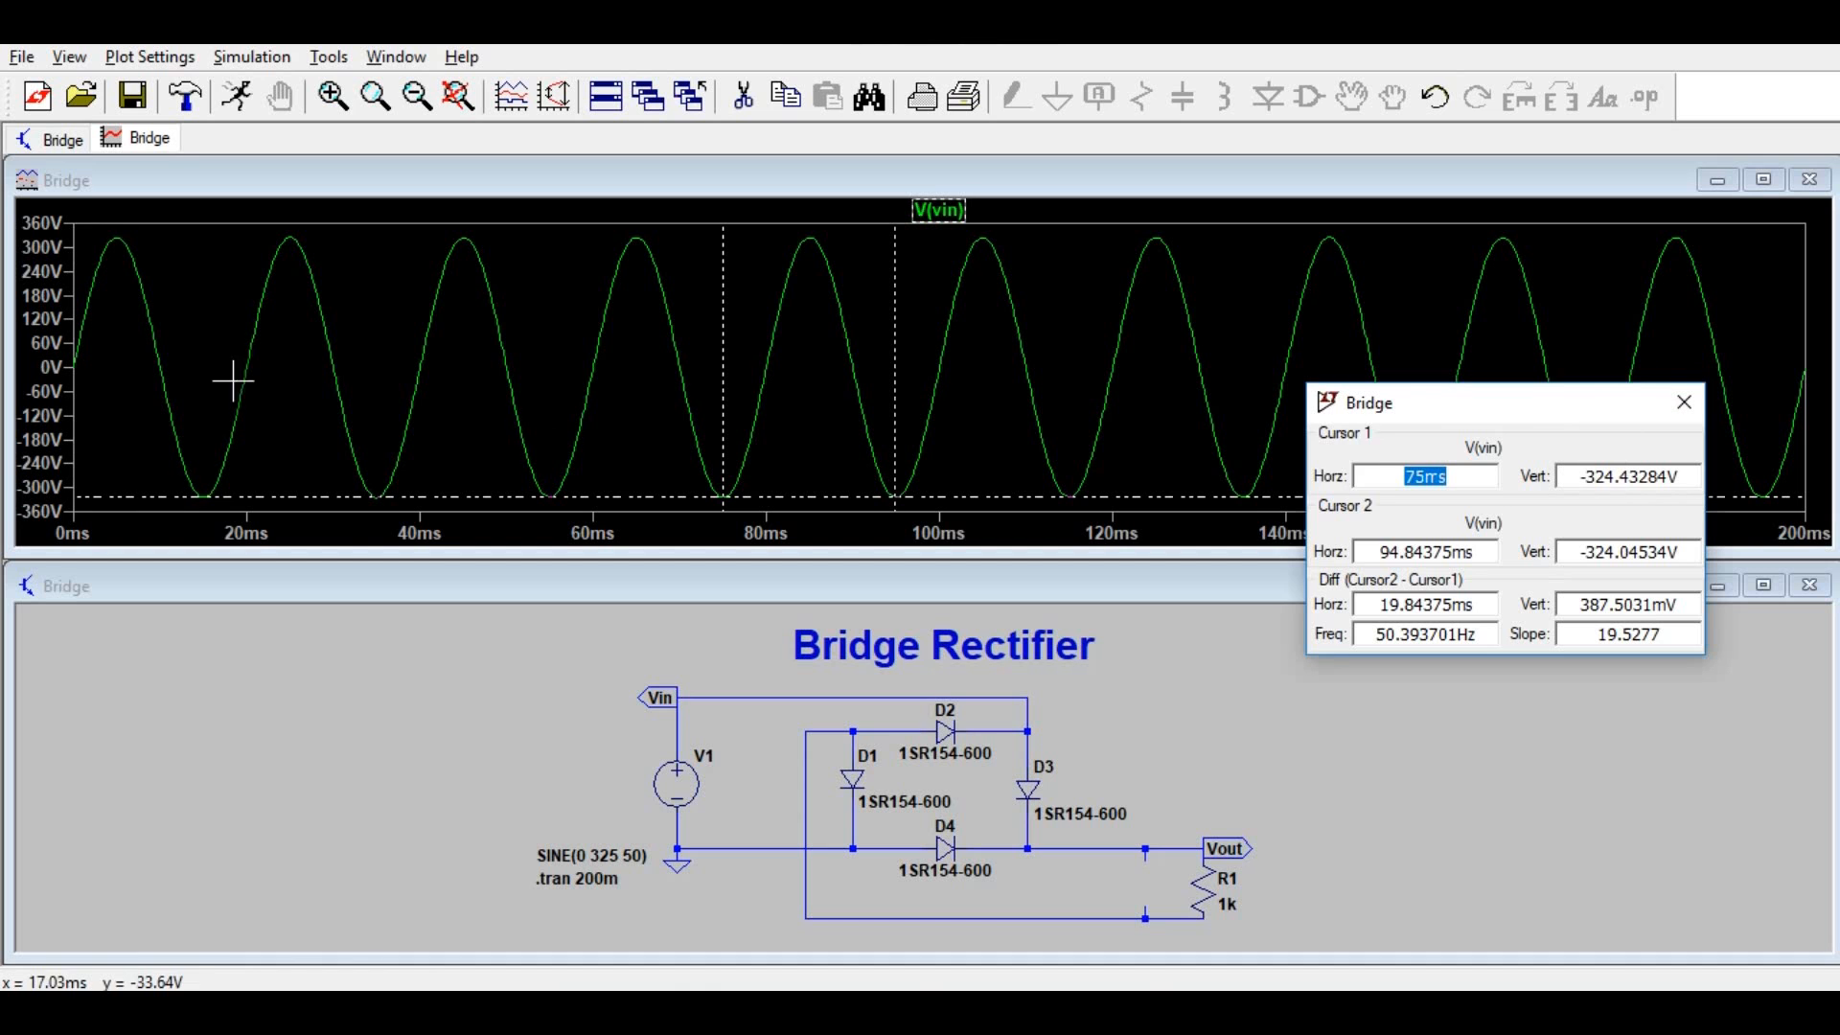
{"action": "left_click", "coordinate": [1674, 401]}
Plot the differential voltage across R1, from Vout to its return wire, together with V(vin)
{"action": "left_click", "coordinate": [707, 696]}
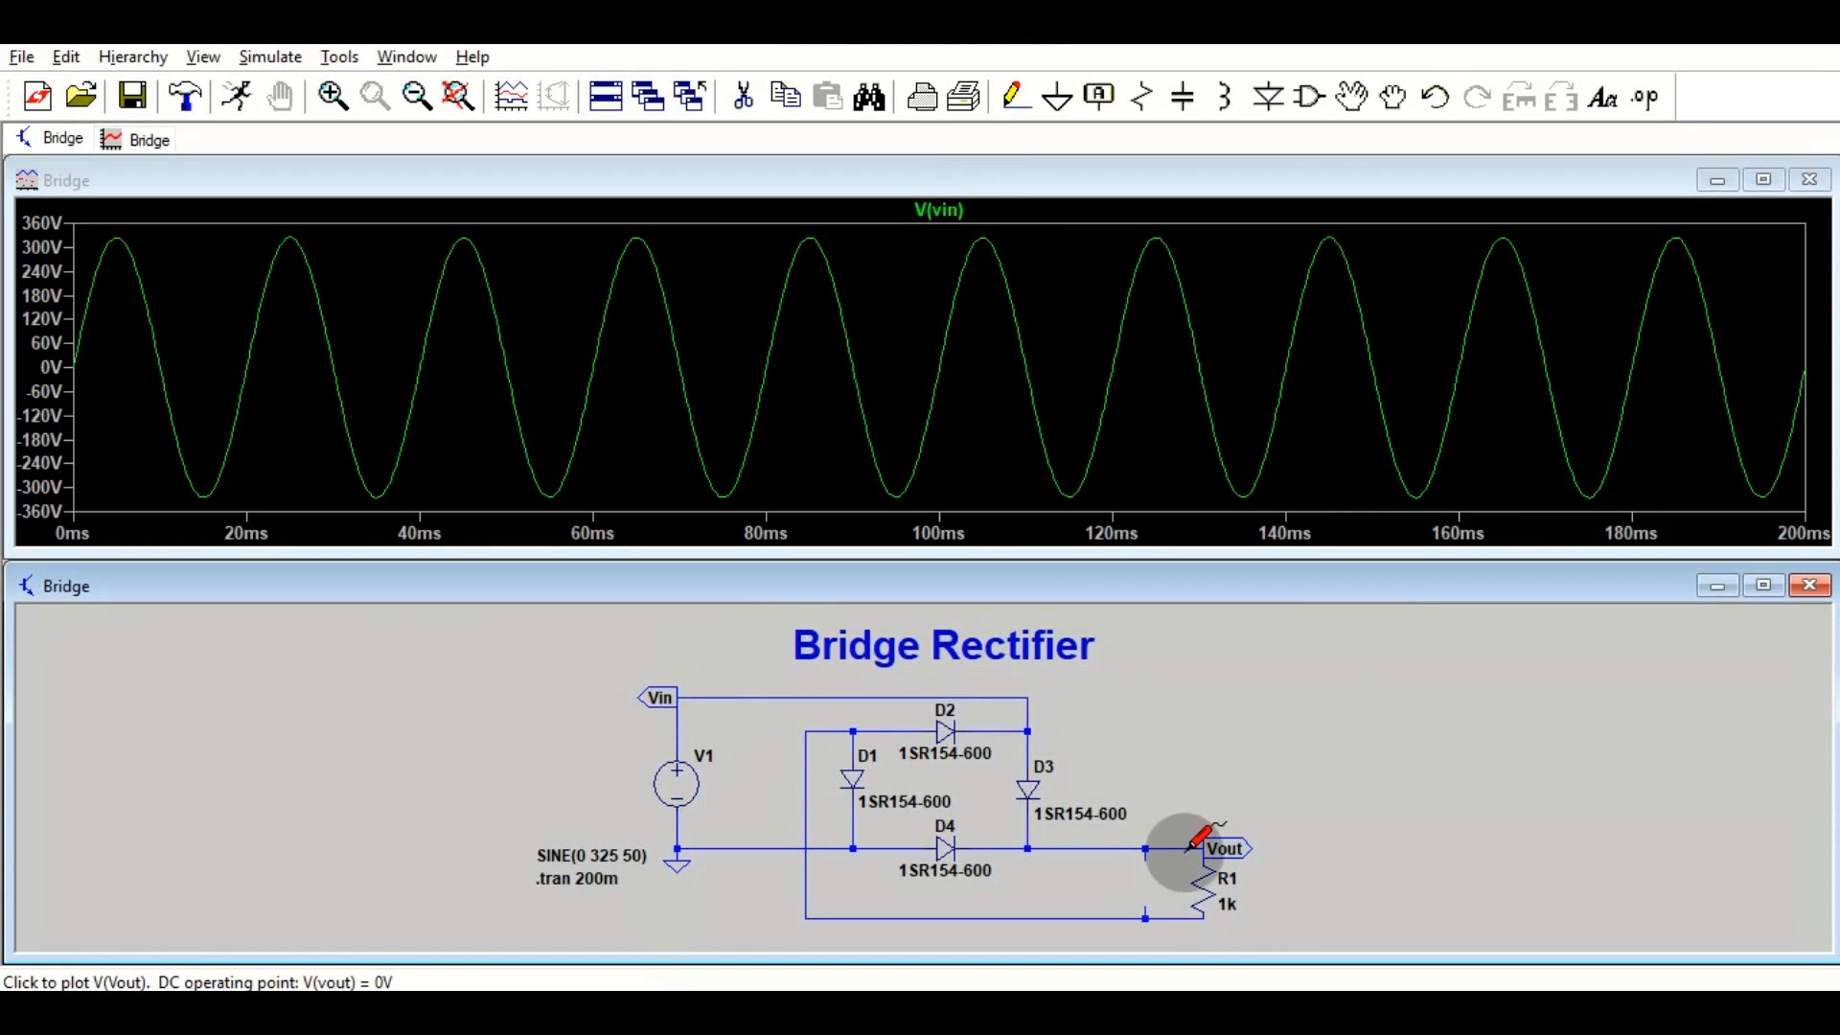
{"action": "left_click_drag", "start_coordinate": [1188, 848], "coordinate": [1166, 916]}
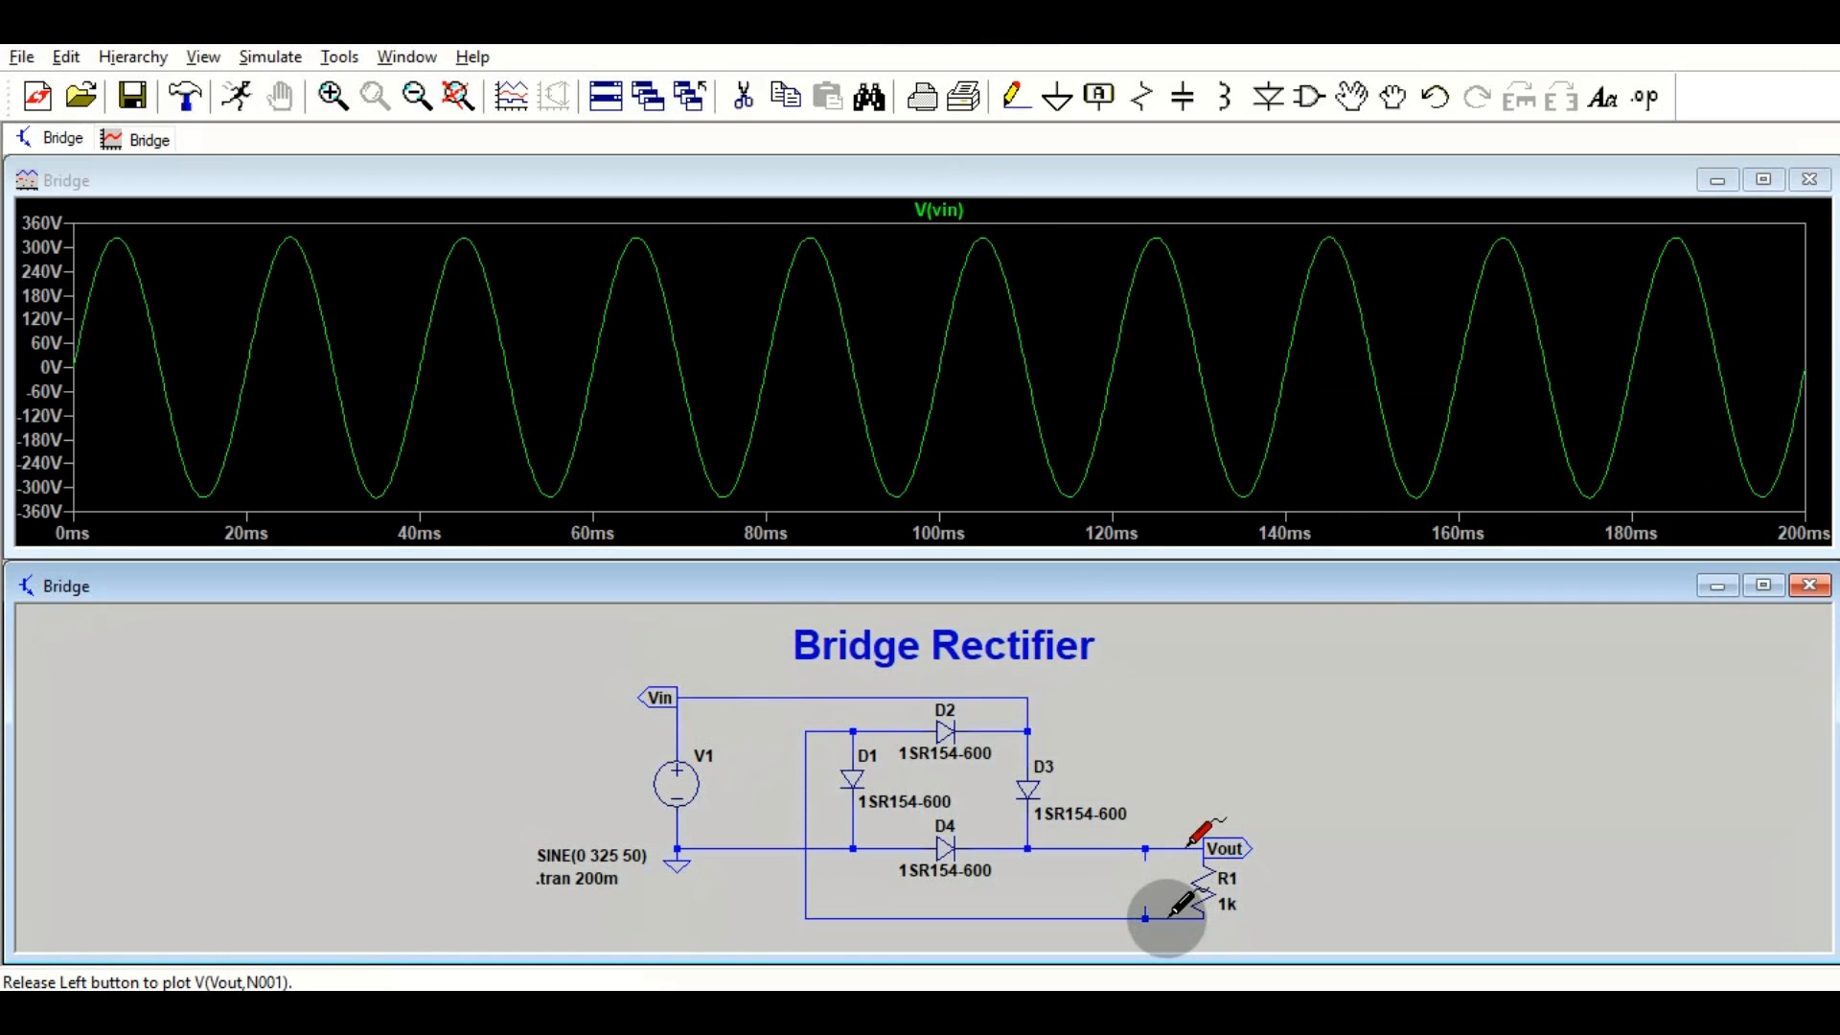
{"action": "left_click_drag", "start_coordinate": [1169, 914], "coordinate": [1167, 915]}
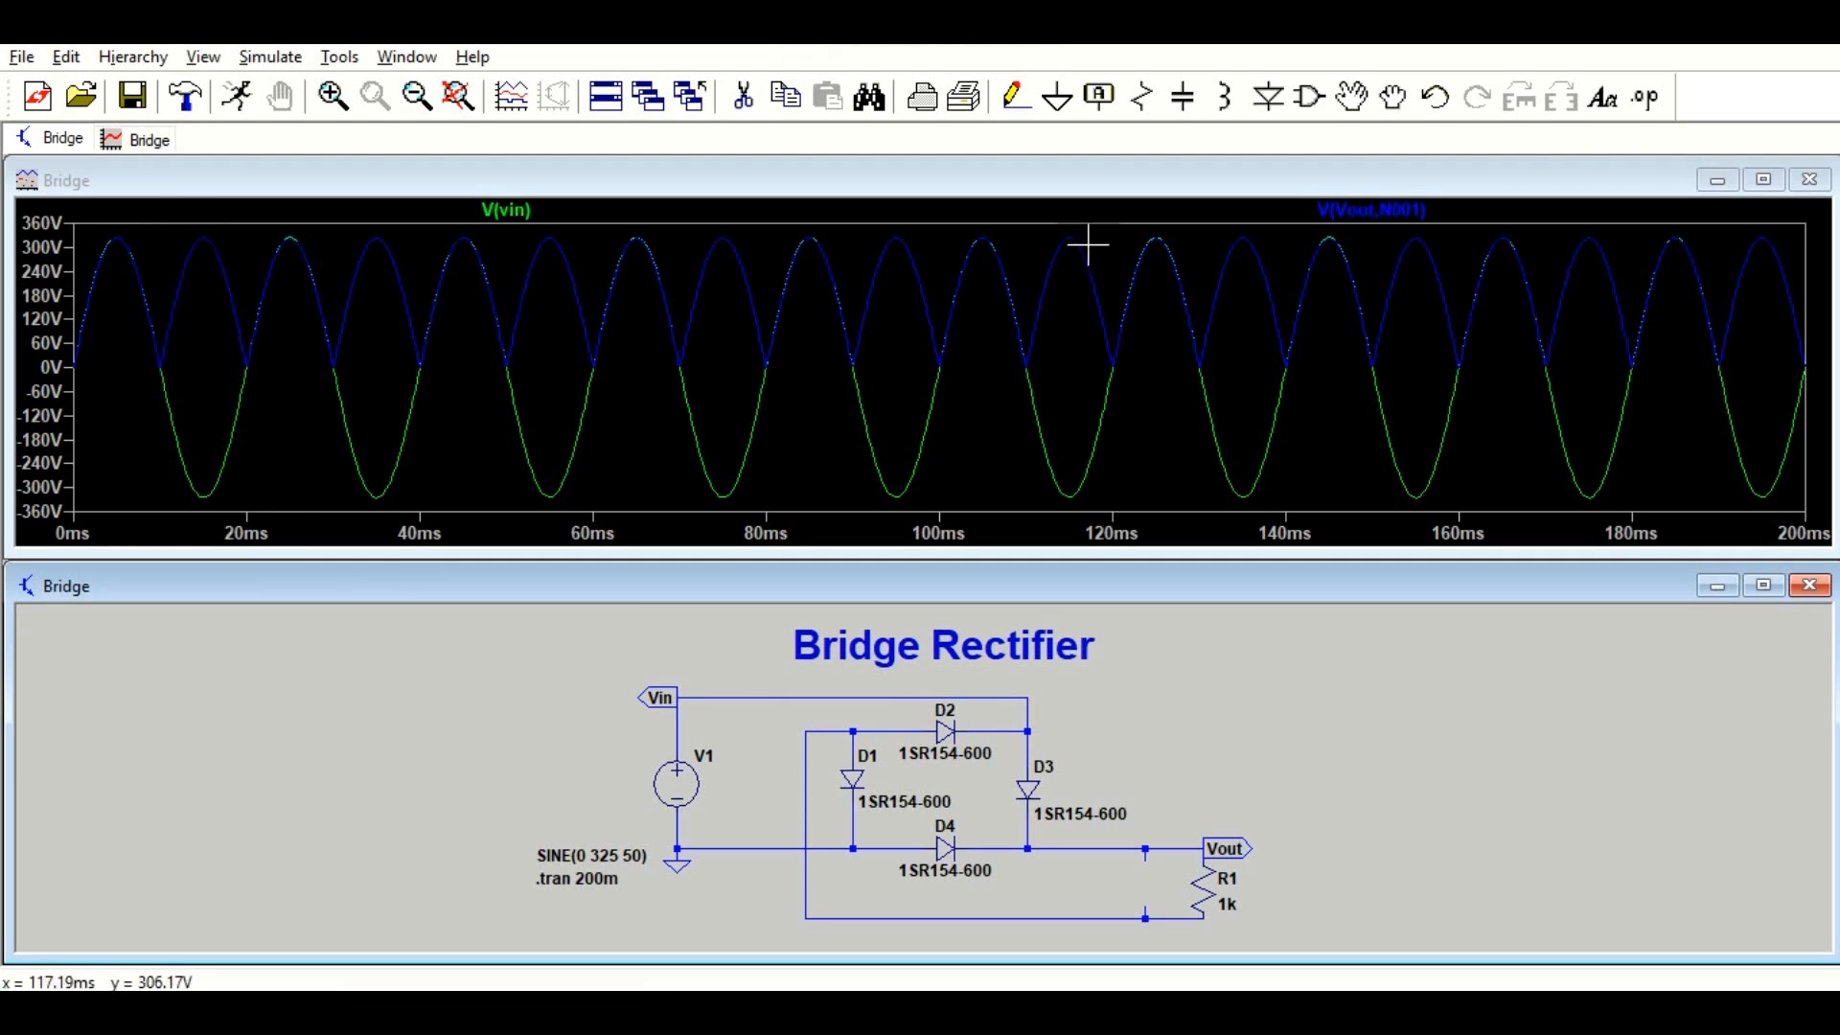
Add a second plot pane and leave only V(vin) plotted in the existing lower pane
{"action": "right_click", "coordinate": [973, 285]}
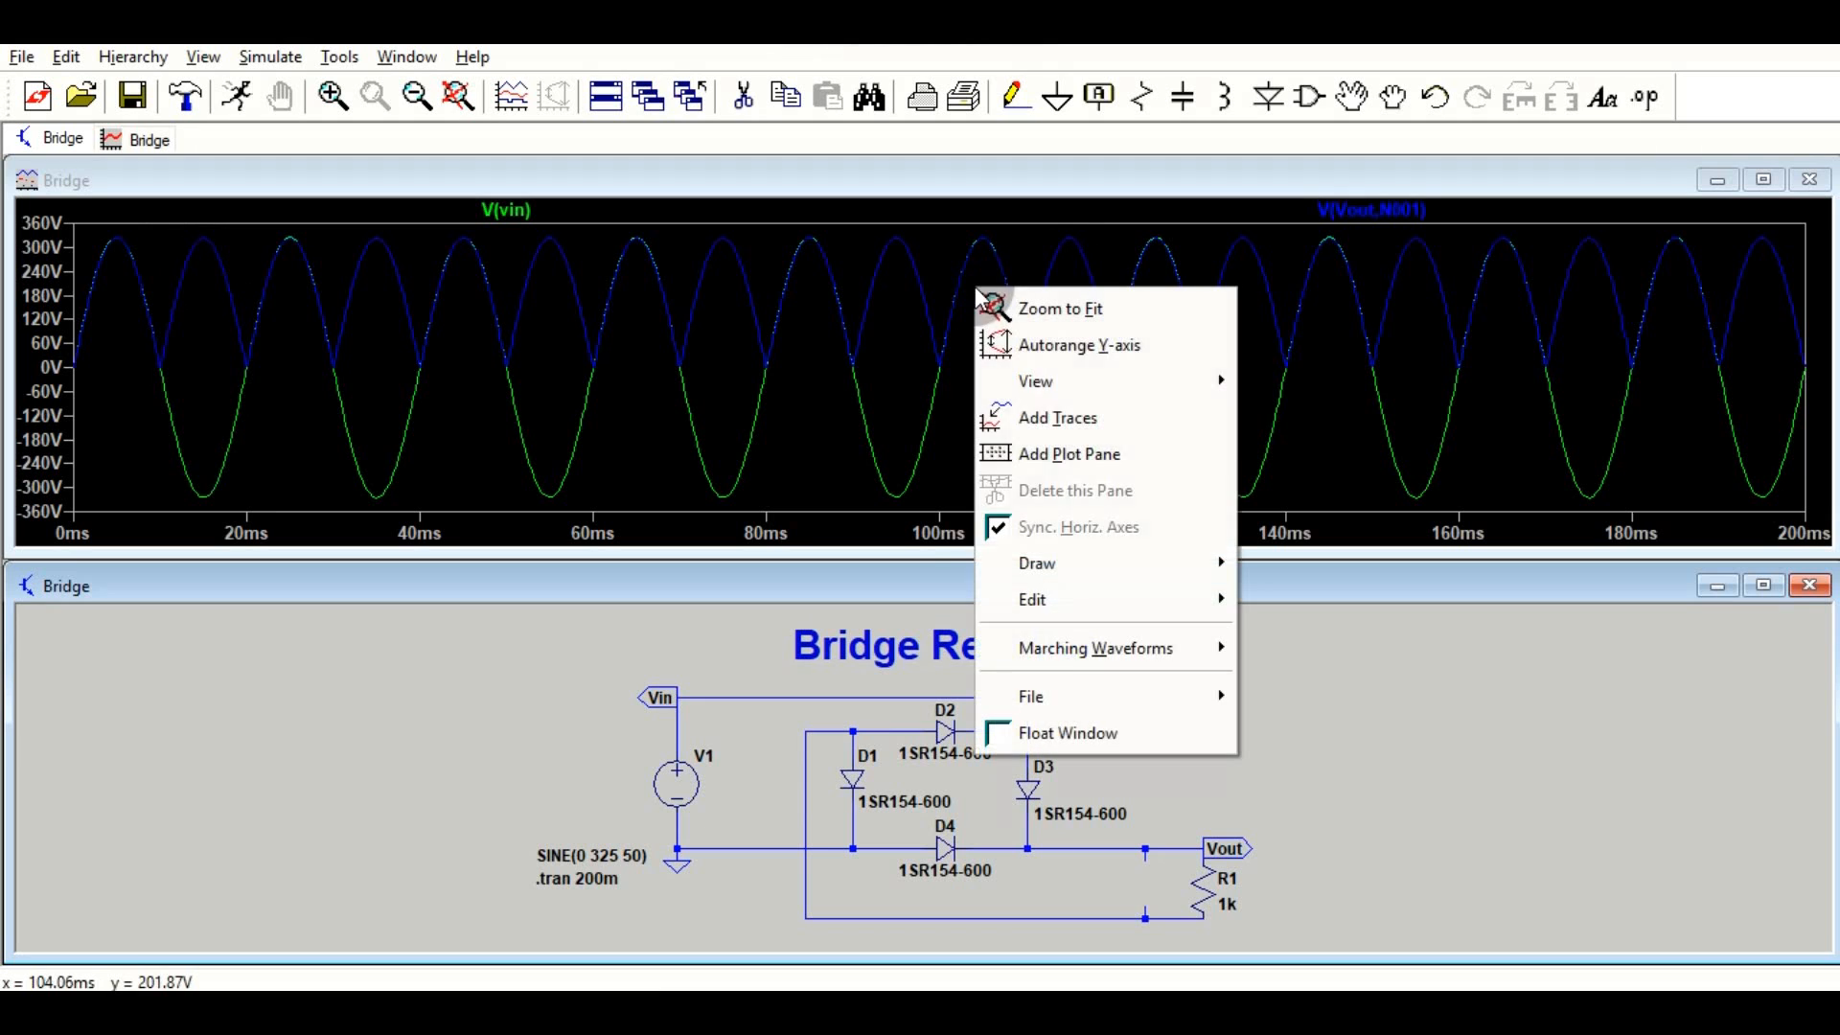
{"action": "left_click", "coordinate": [1036, 464]}
{"action": "left_click", "coordinate": [683, 461]}
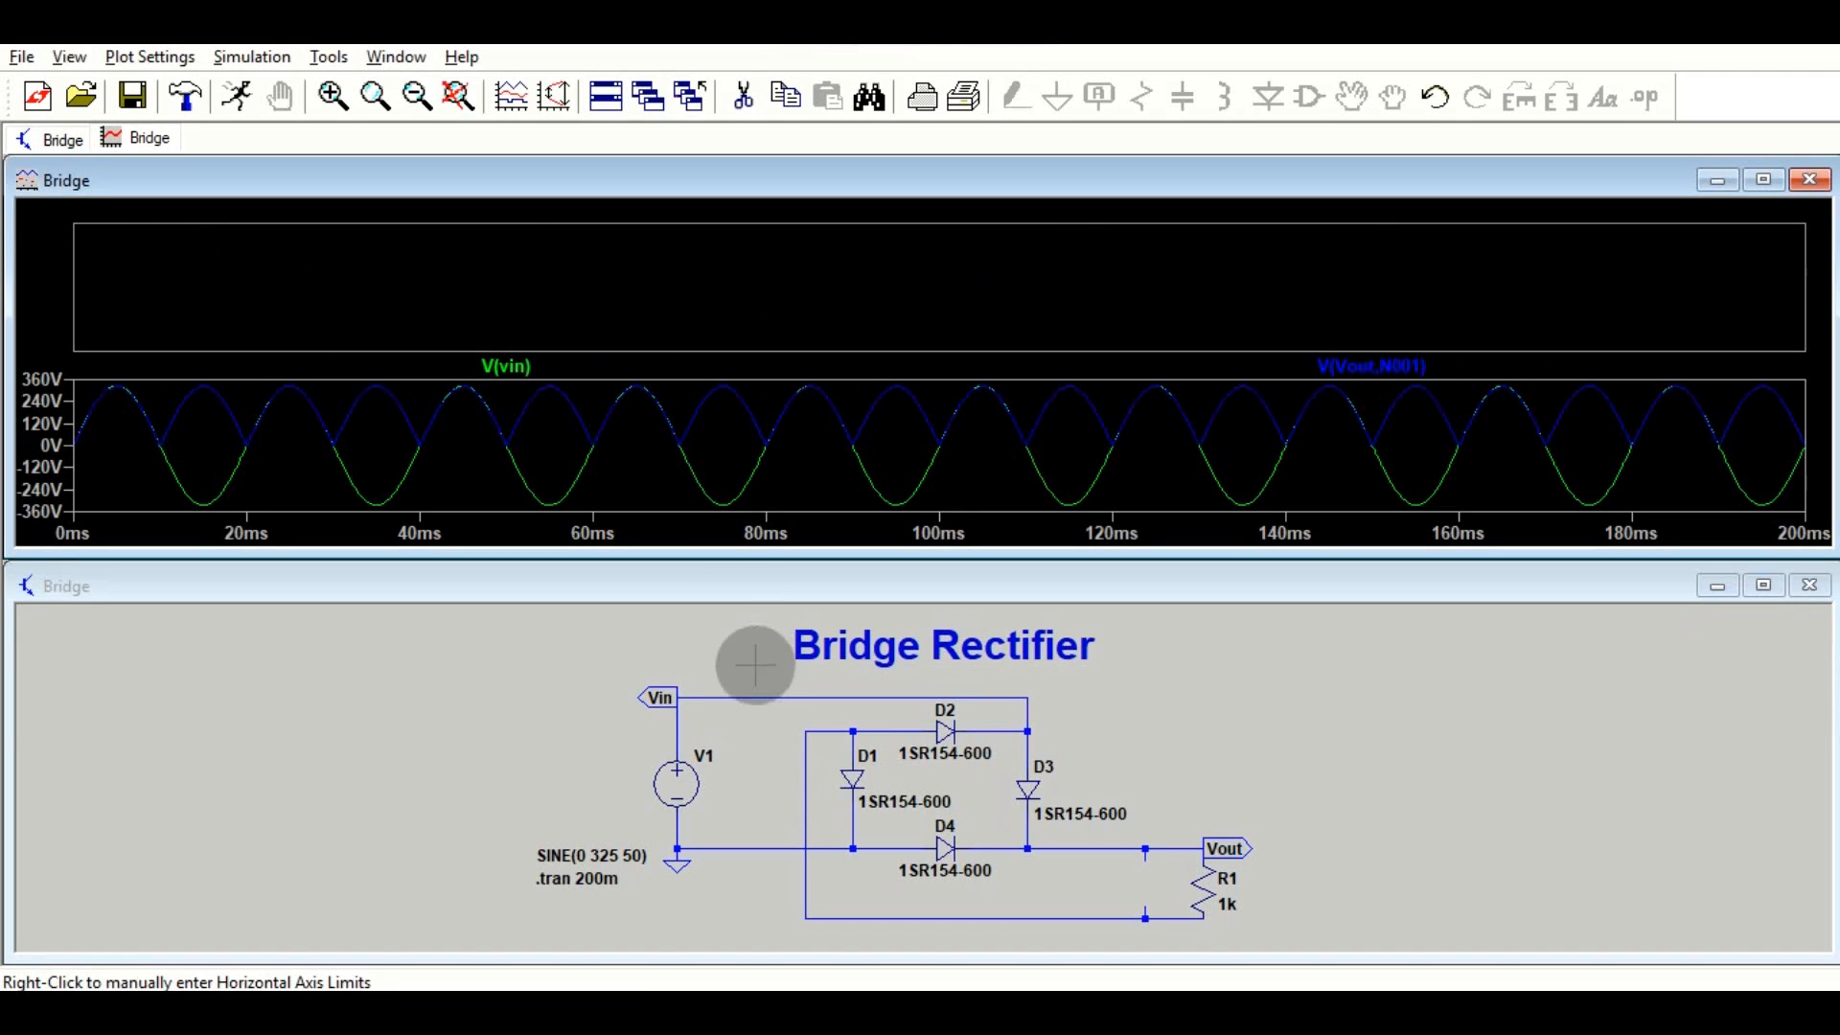
{"action": "left_click", "coordinate": [738, 698]}
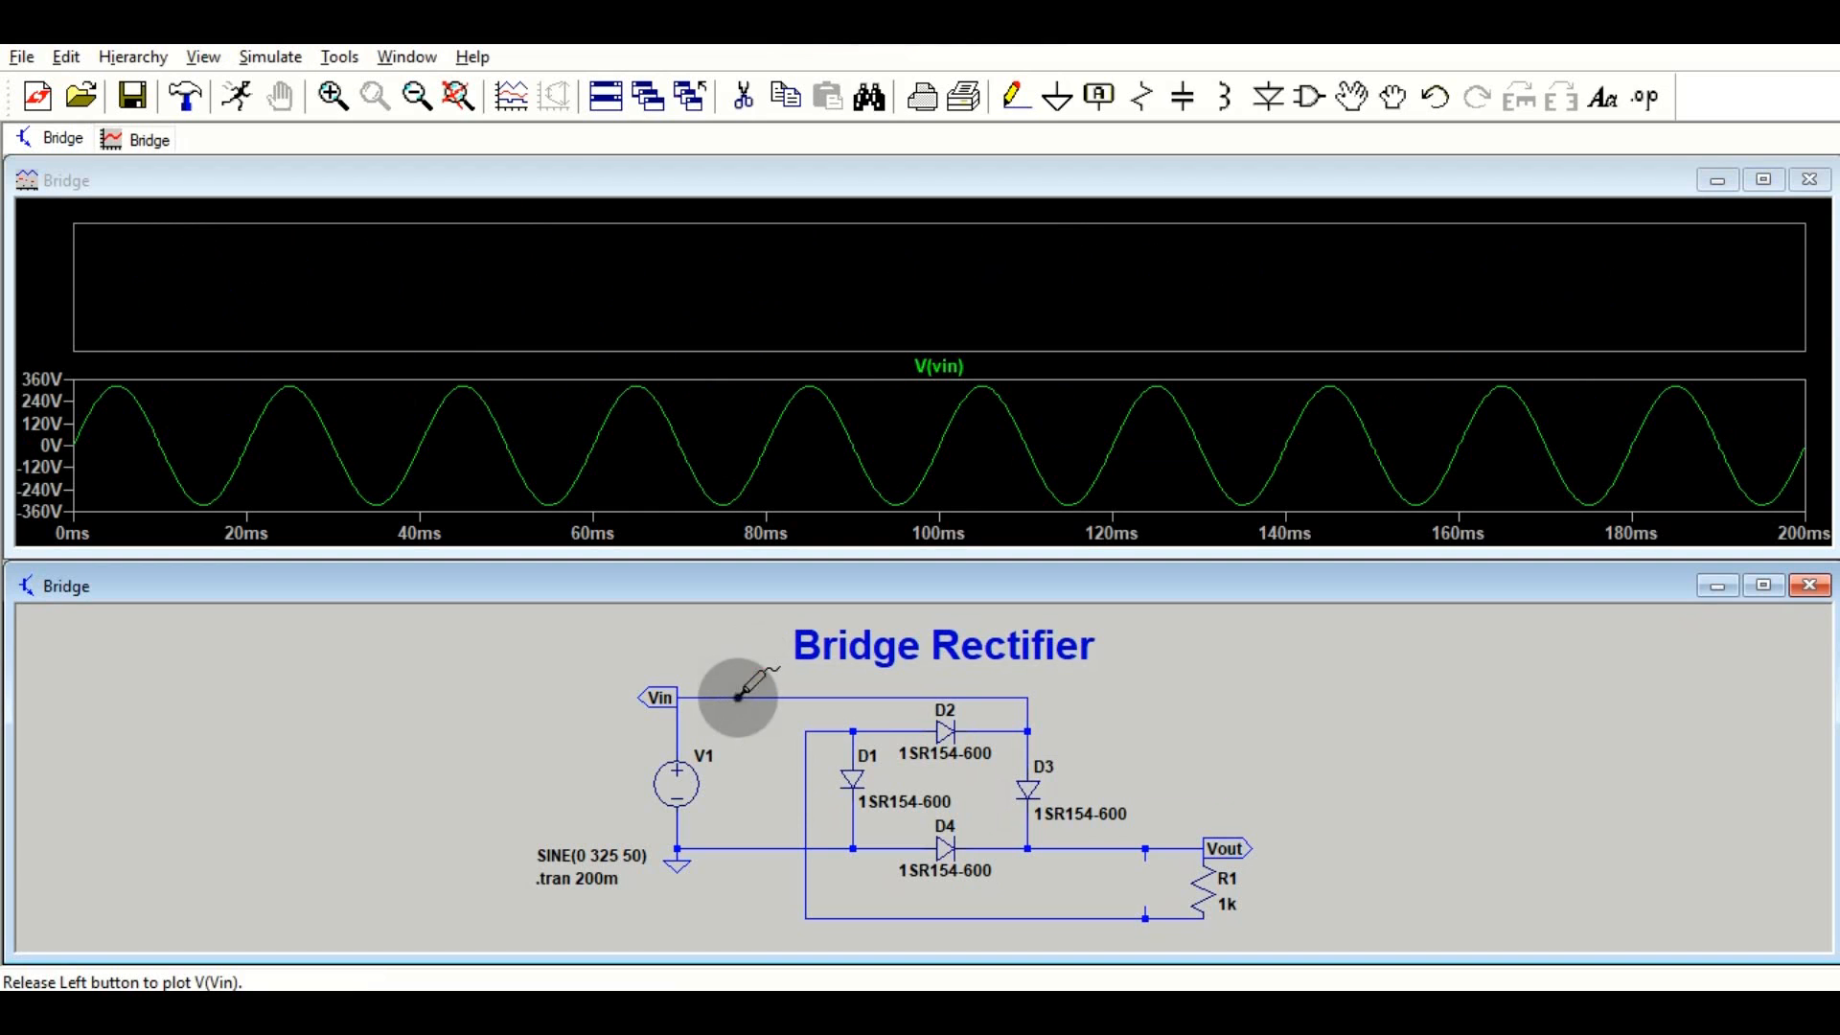
{"action": "left_click", "coordinate": [644, 313]}
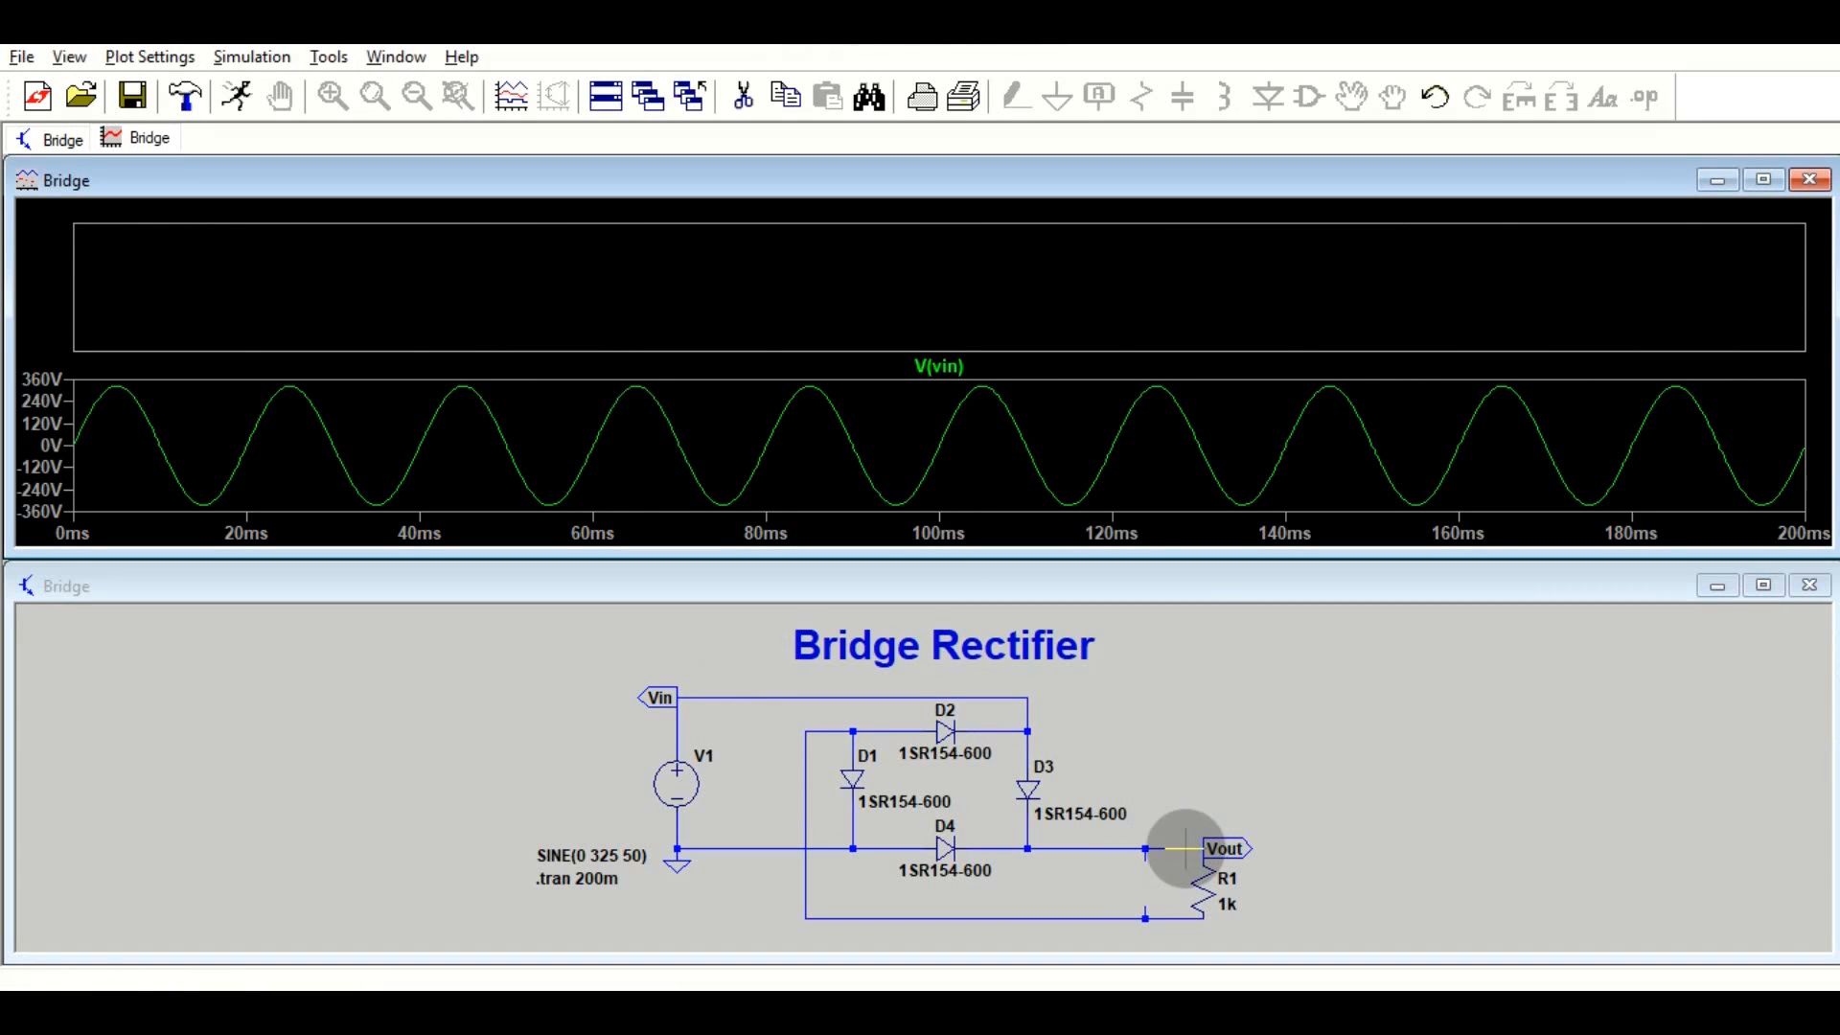
Try to plot the differential voltage across R1 in the upper pane, and delete that pane
{"action": "left_click", "coordinate": [1185, 849]}
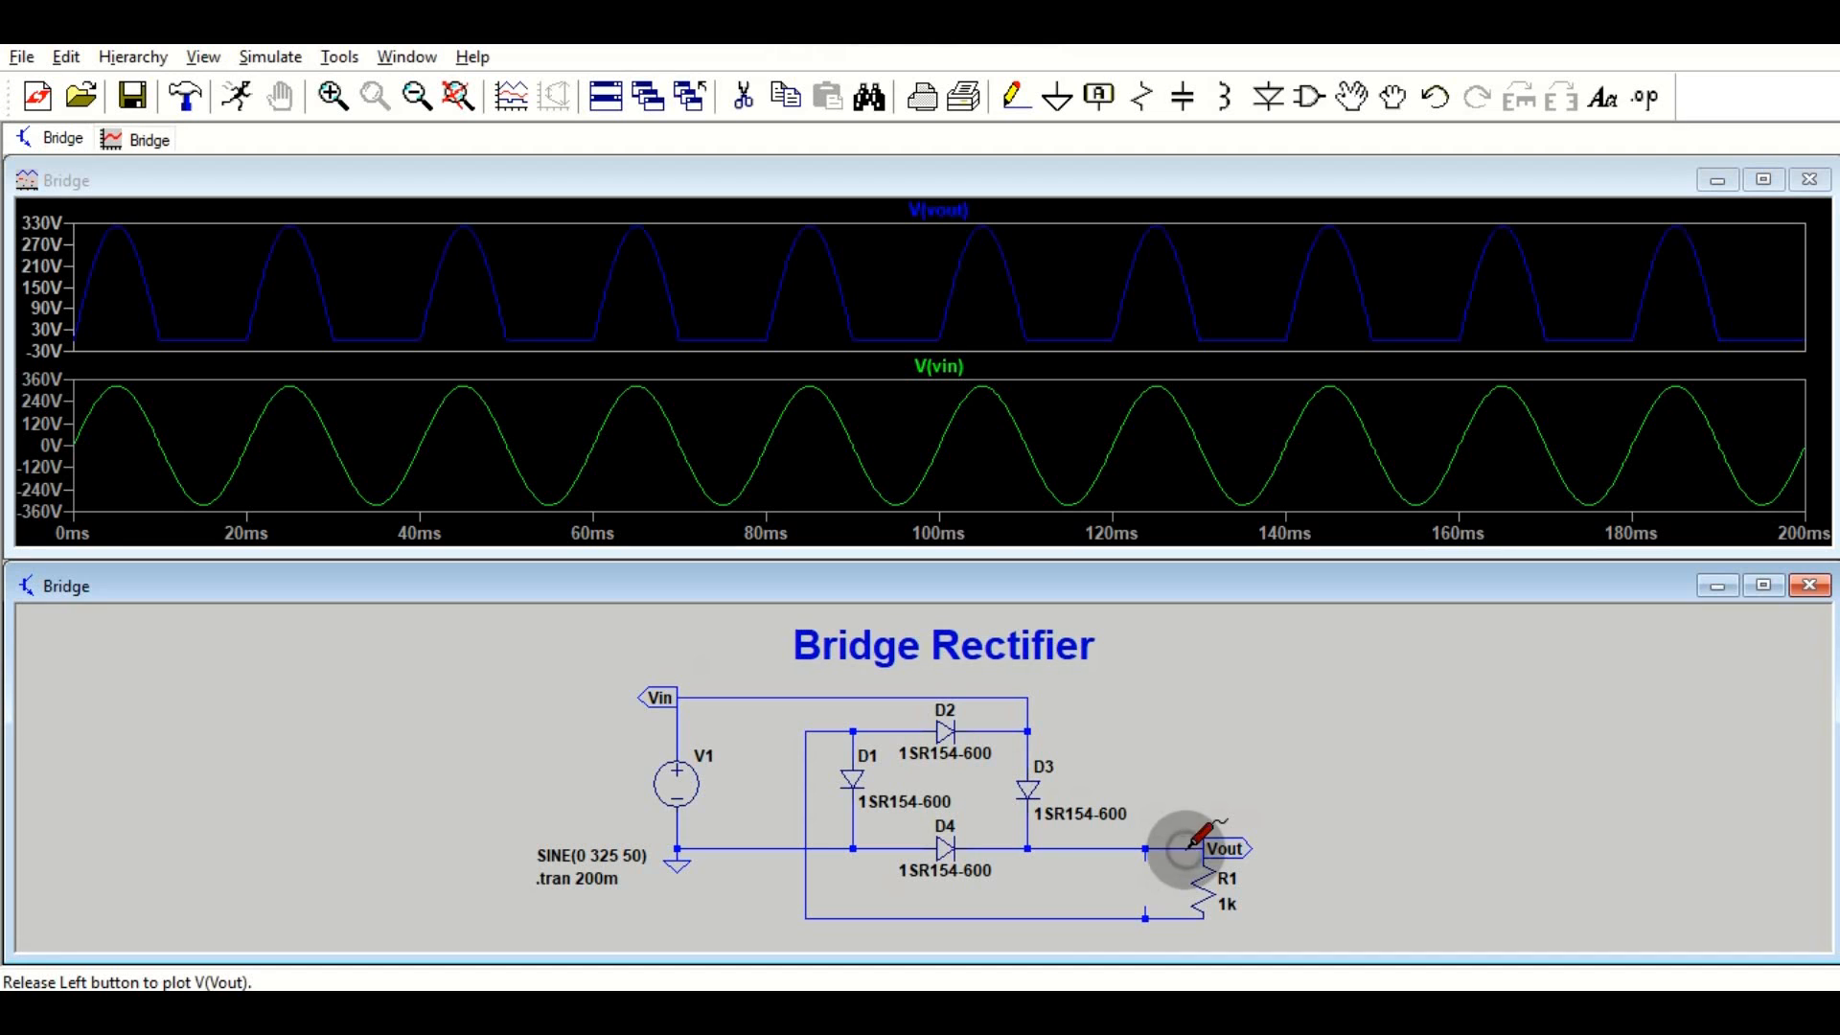
{"action": "left_click_drag", "start_coordinate": [1185, 849], "coordinate": [1168, 917]}
{"action": "left_click", "coordinate": [1164, 904]}
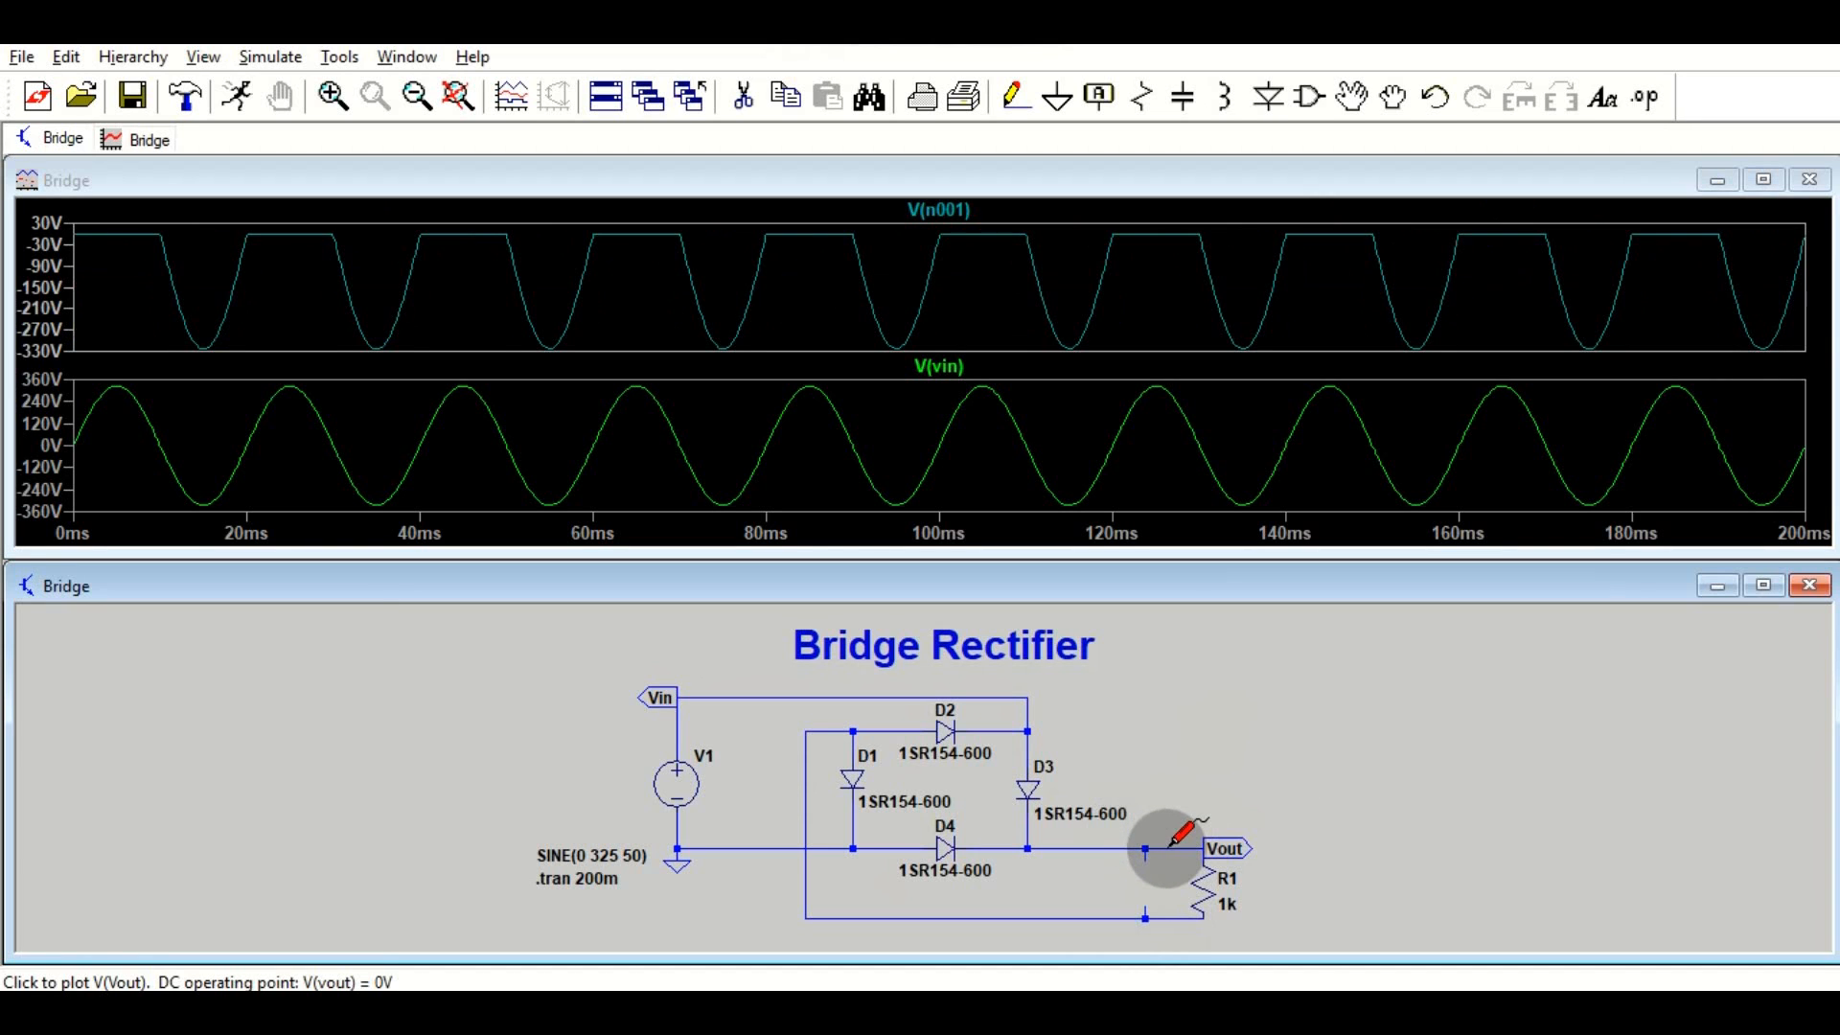
{"action": "left_click_drag", "start_coordinate": [1167, 848], "coordinate": [1164, 917]}
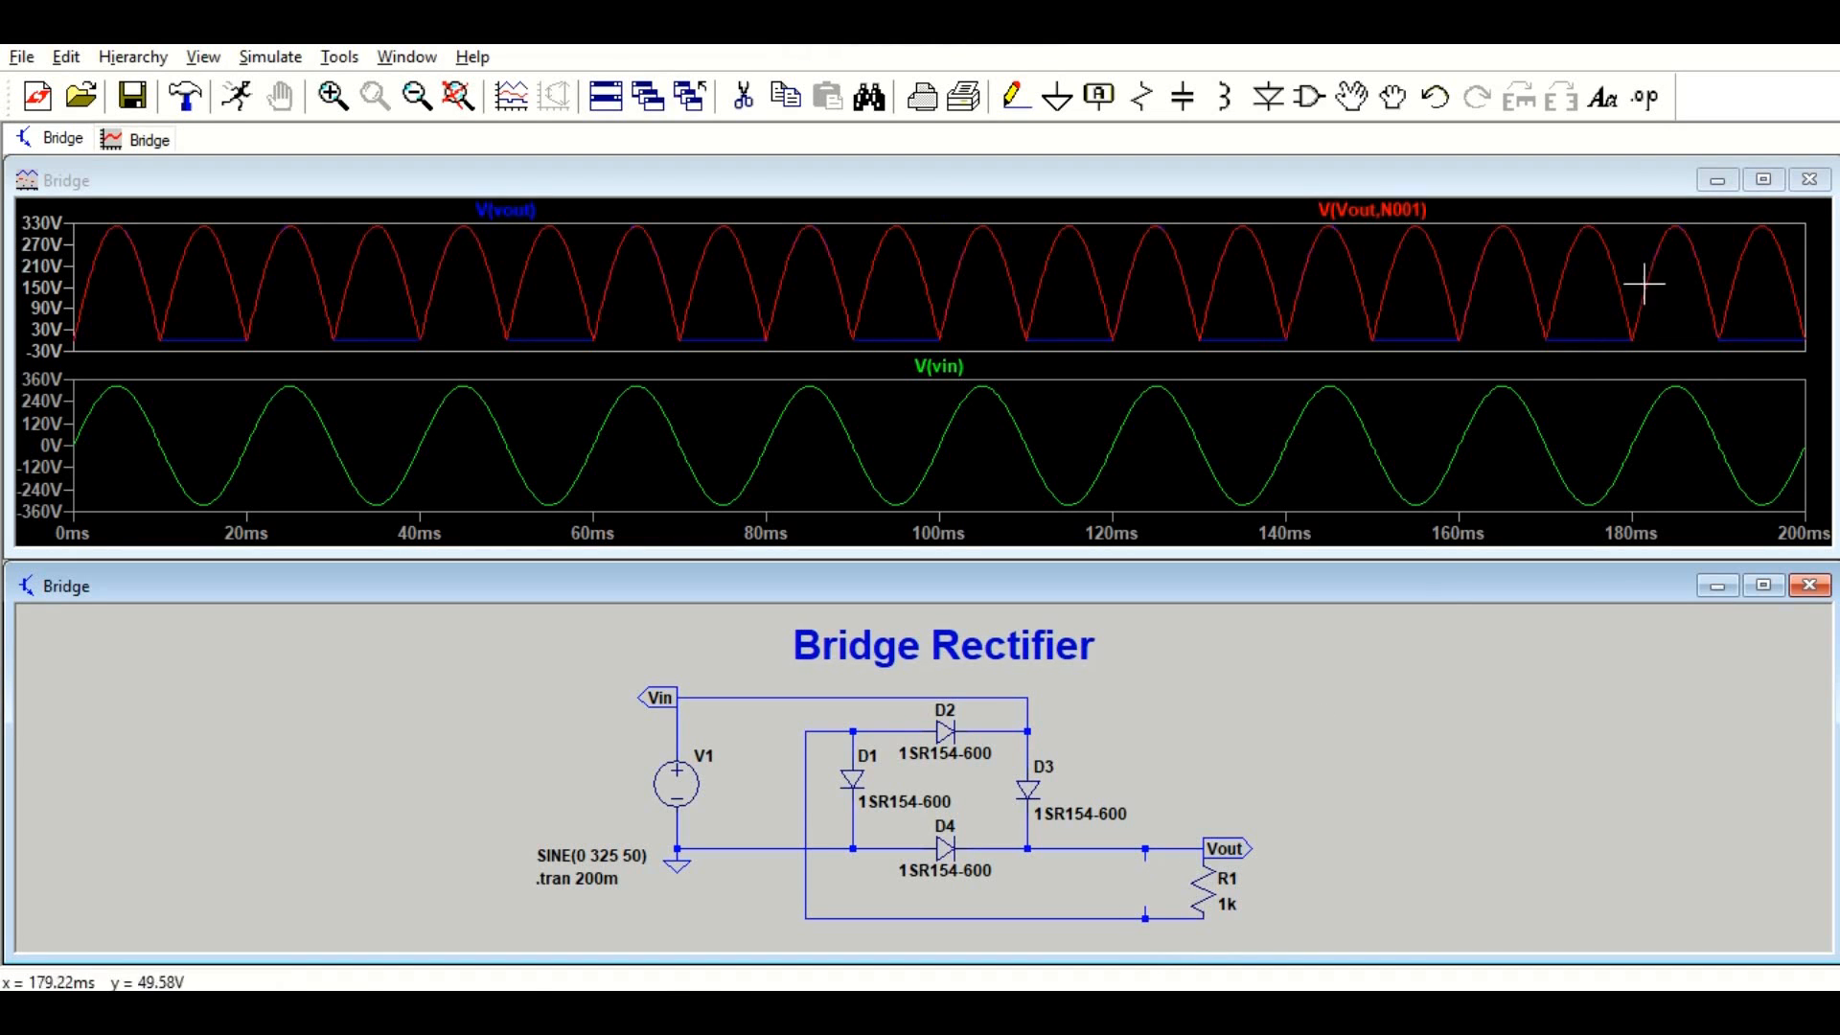
{"action": "right_click", "coordinate": [1188, 278]}
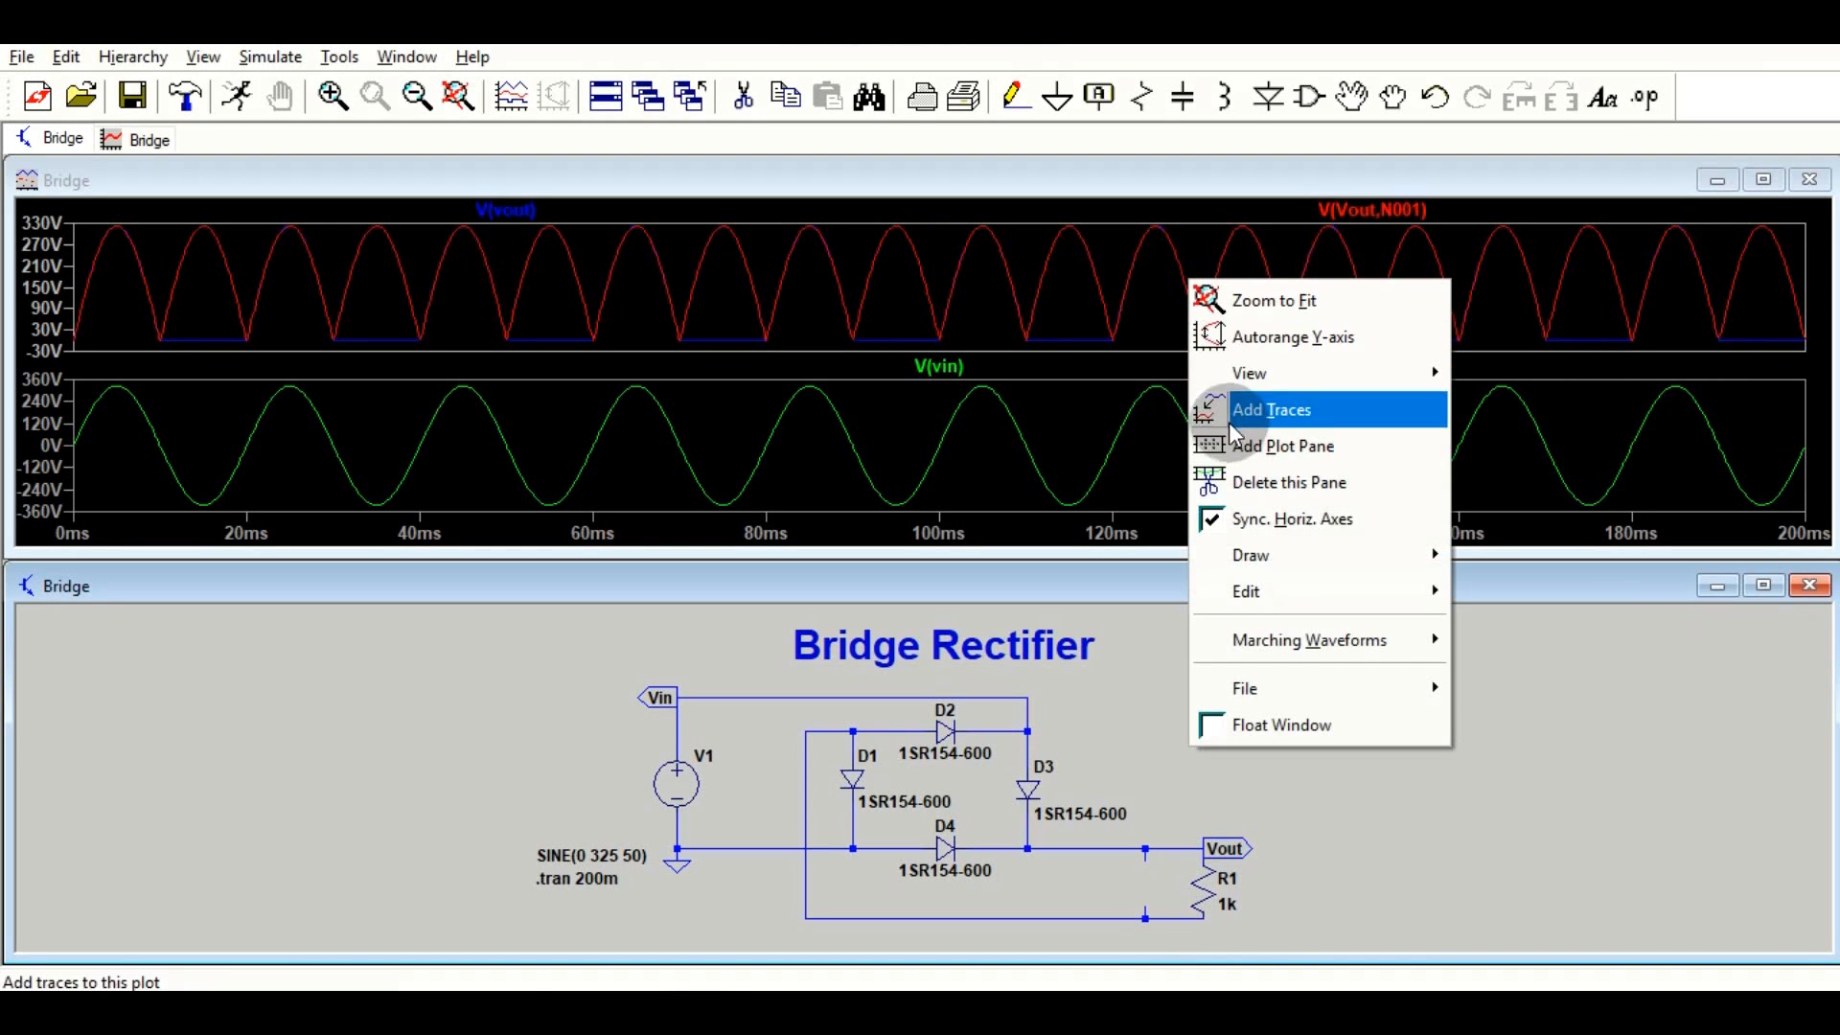
{"action": "left_click", "coordinate": [1279, 482]}
Add a new plot pane above V(vin) and plot the differential voltage across R1 in it
{"action": "right_click", "coordinate": [776, 290]}
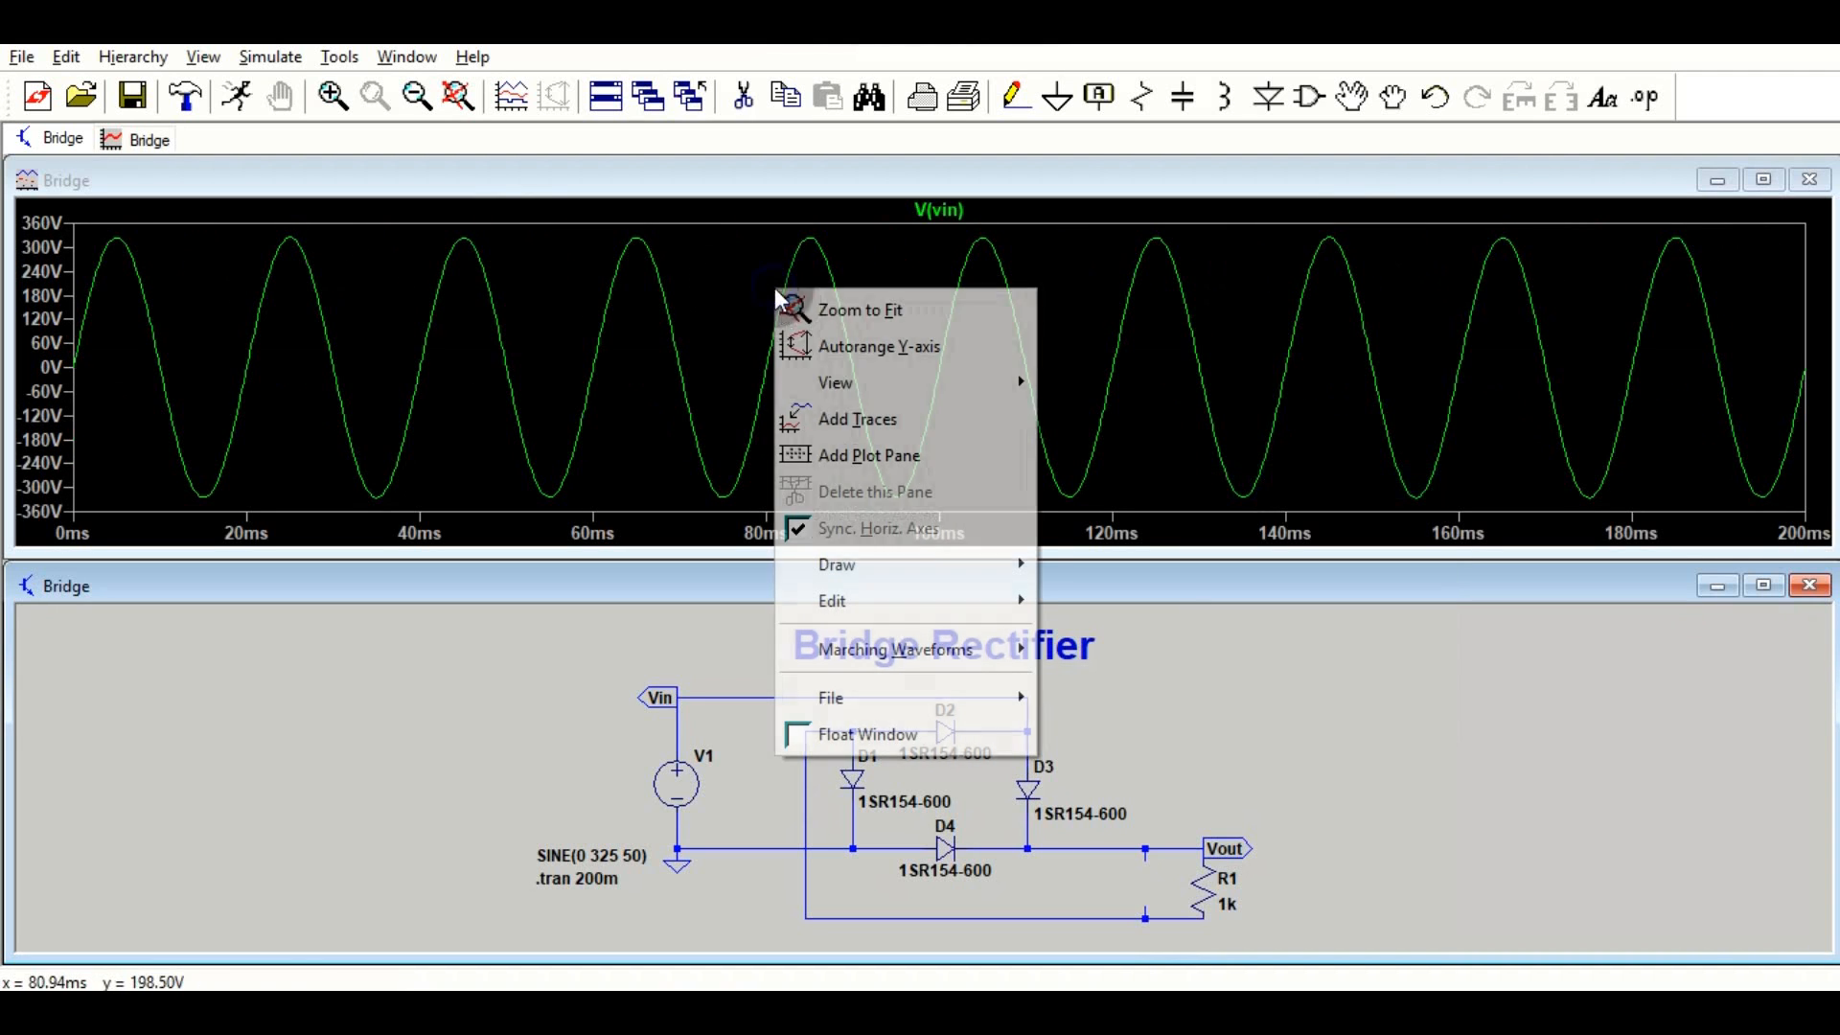
{"action": "left_click", "coordinate": [853, 457]}
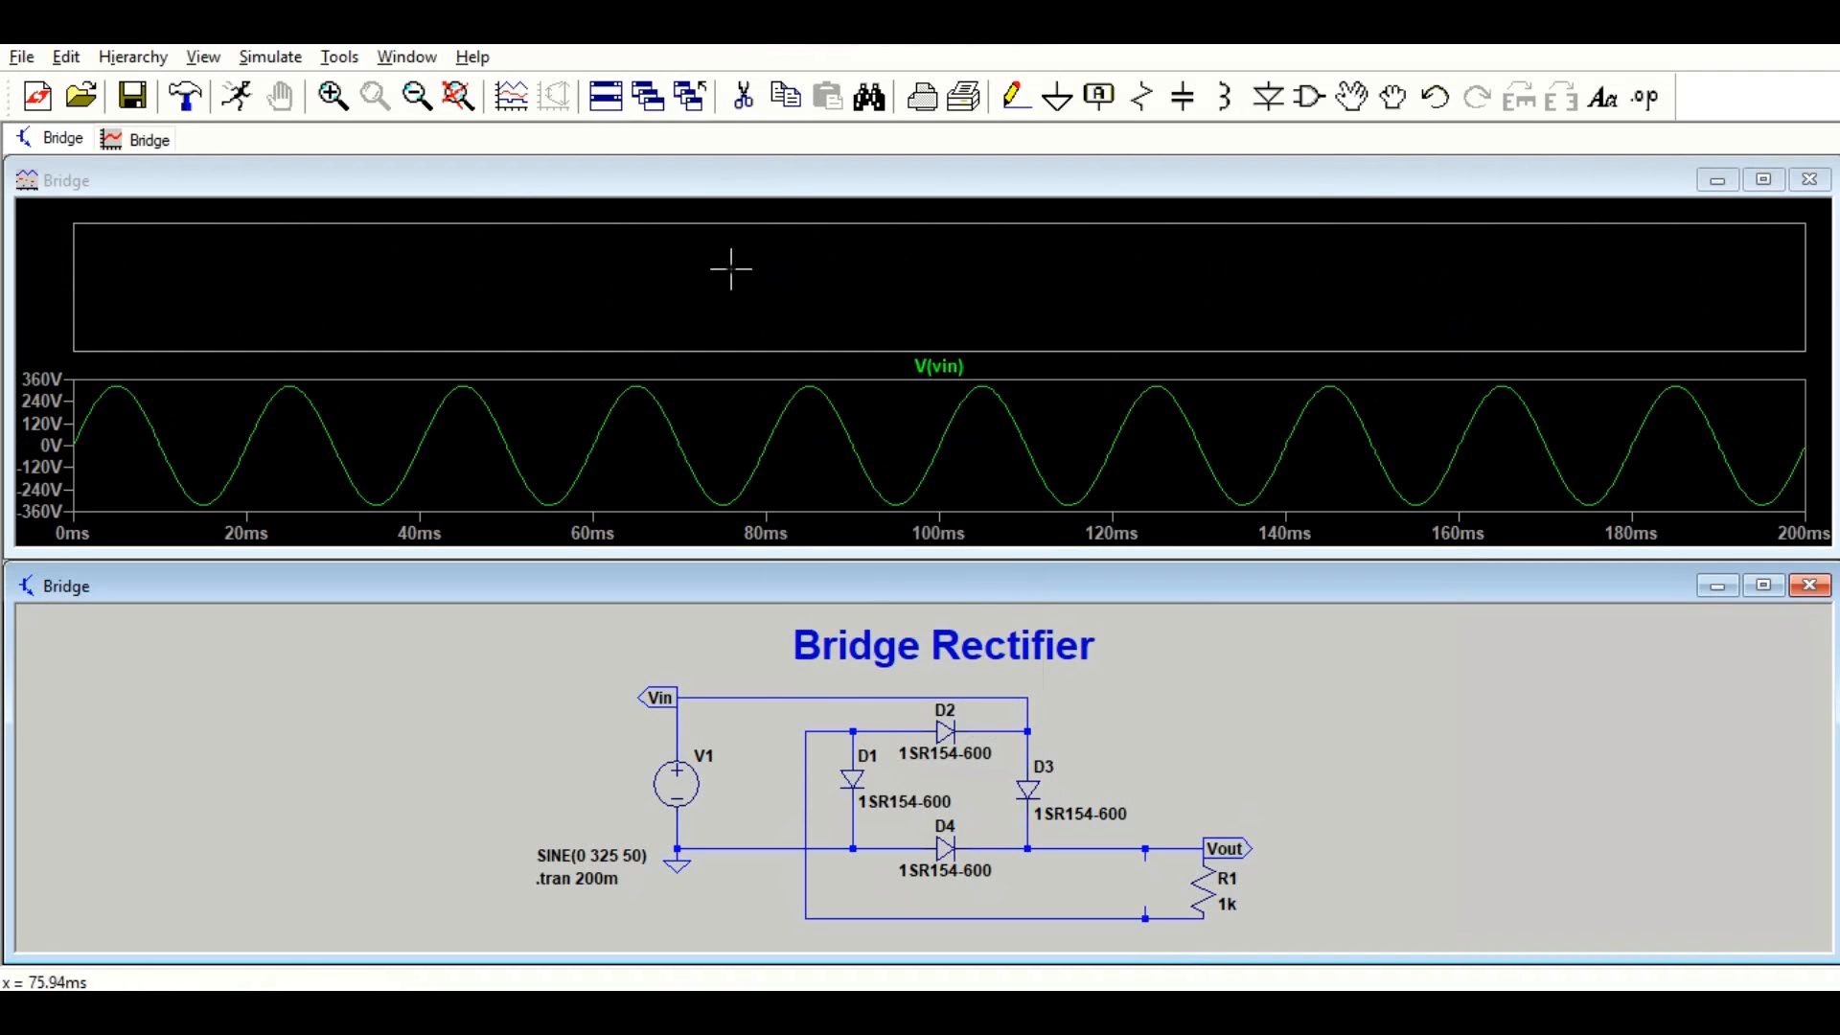
{"action": "left_click", "coordinate": [757, 287]}
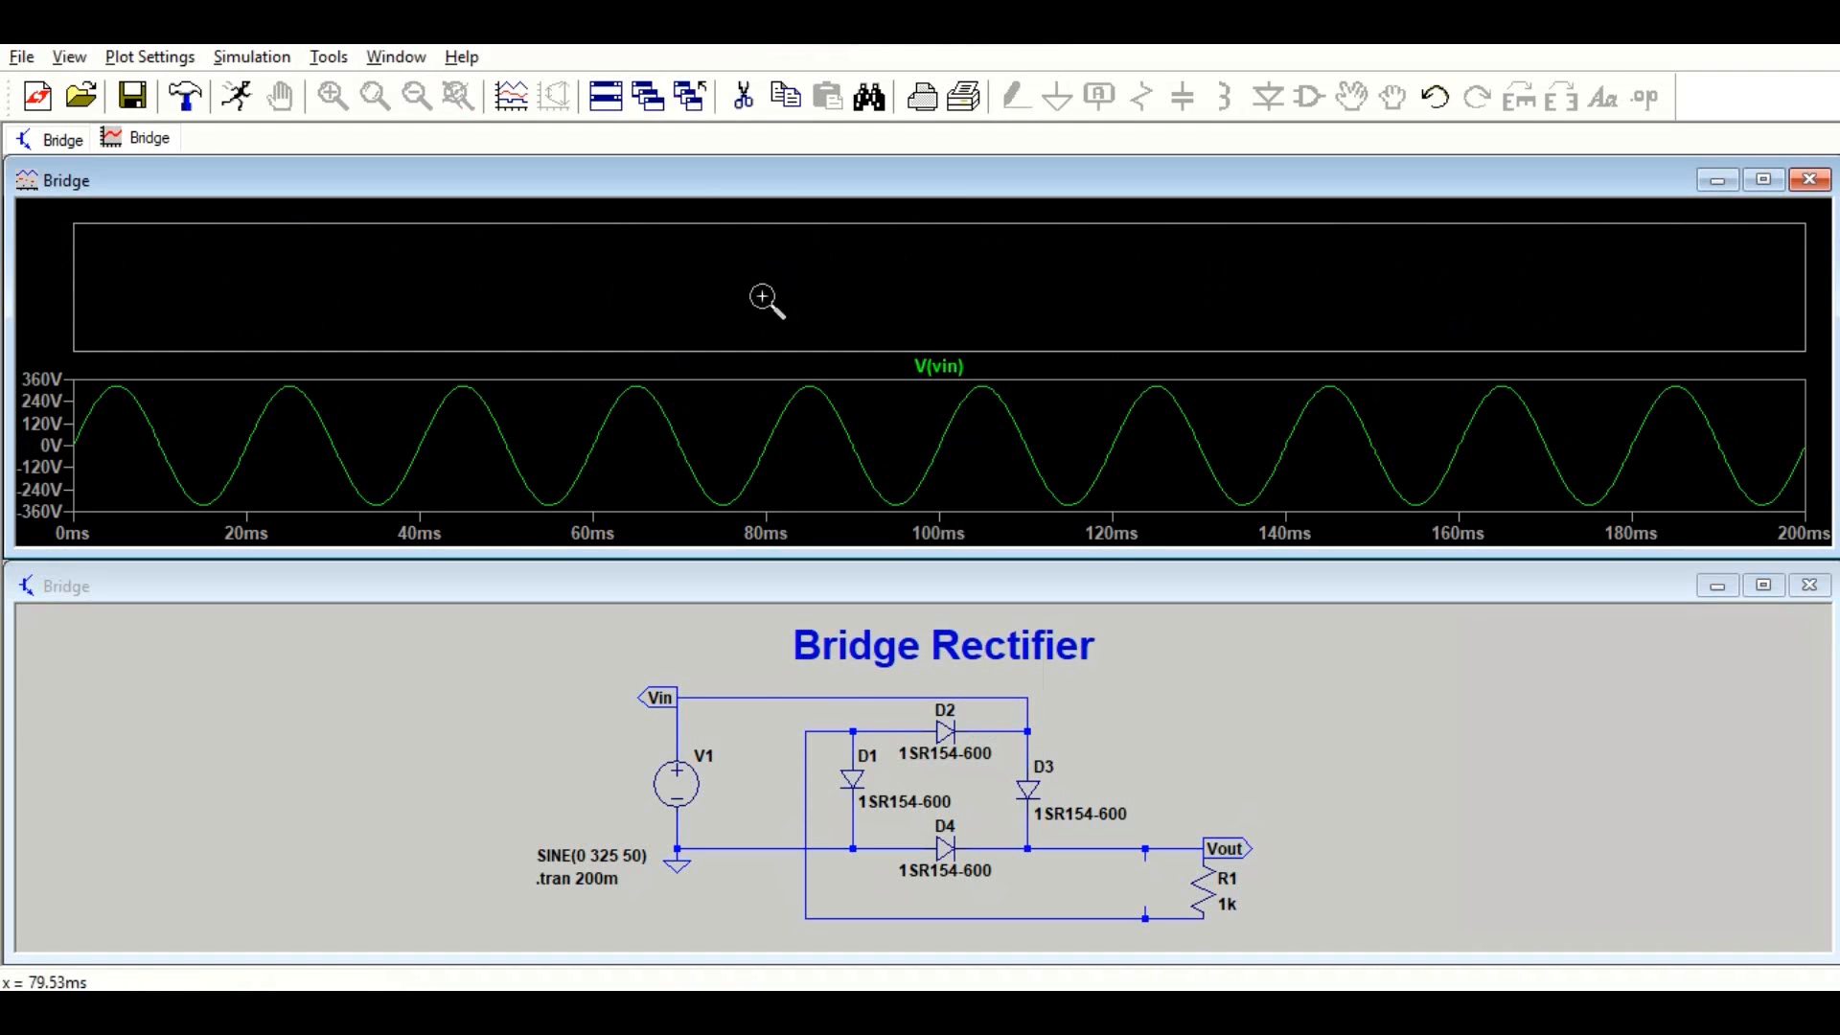
{"action": "left_click", "coordinate": [1162, 843]}
{"action": "left_click_drag", "start_coordinate": [1161, 908], "coordinate": [1164, 917]}
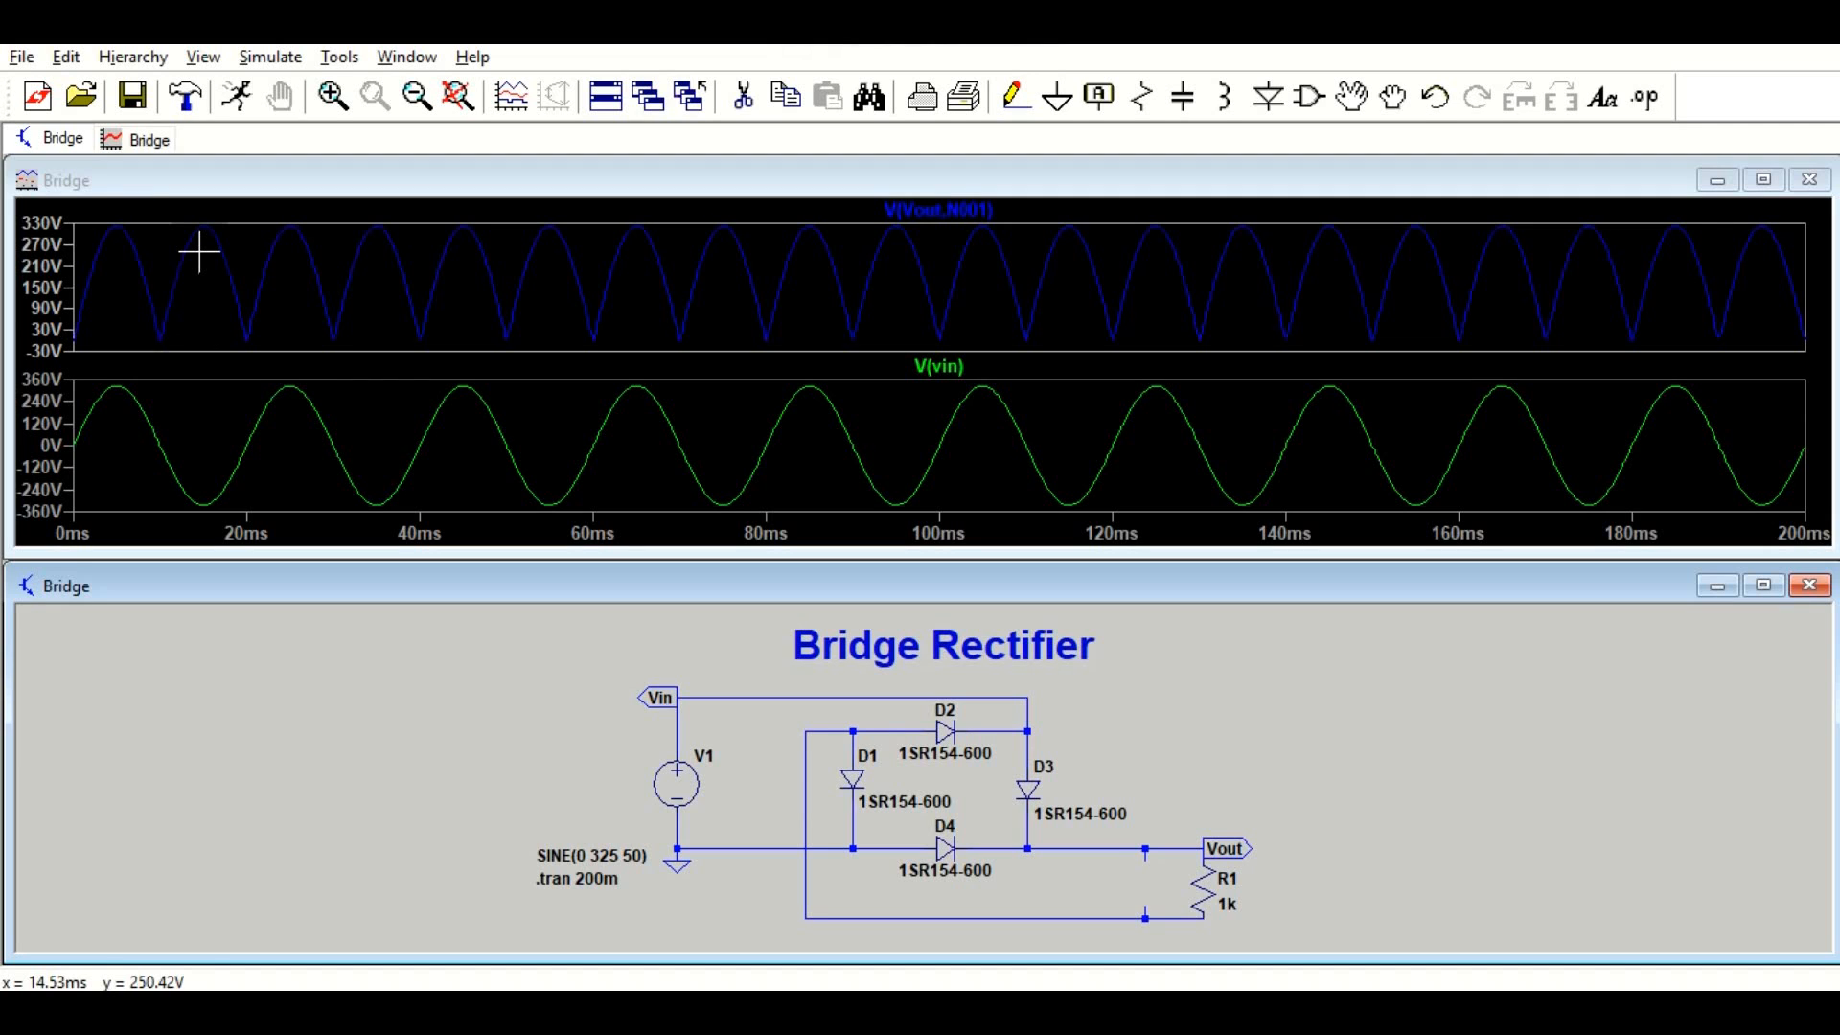
Place a capacitor in the open gap in parallel with load resistor R1
{"action": "left_click", "coordinate": [1184, 99]}
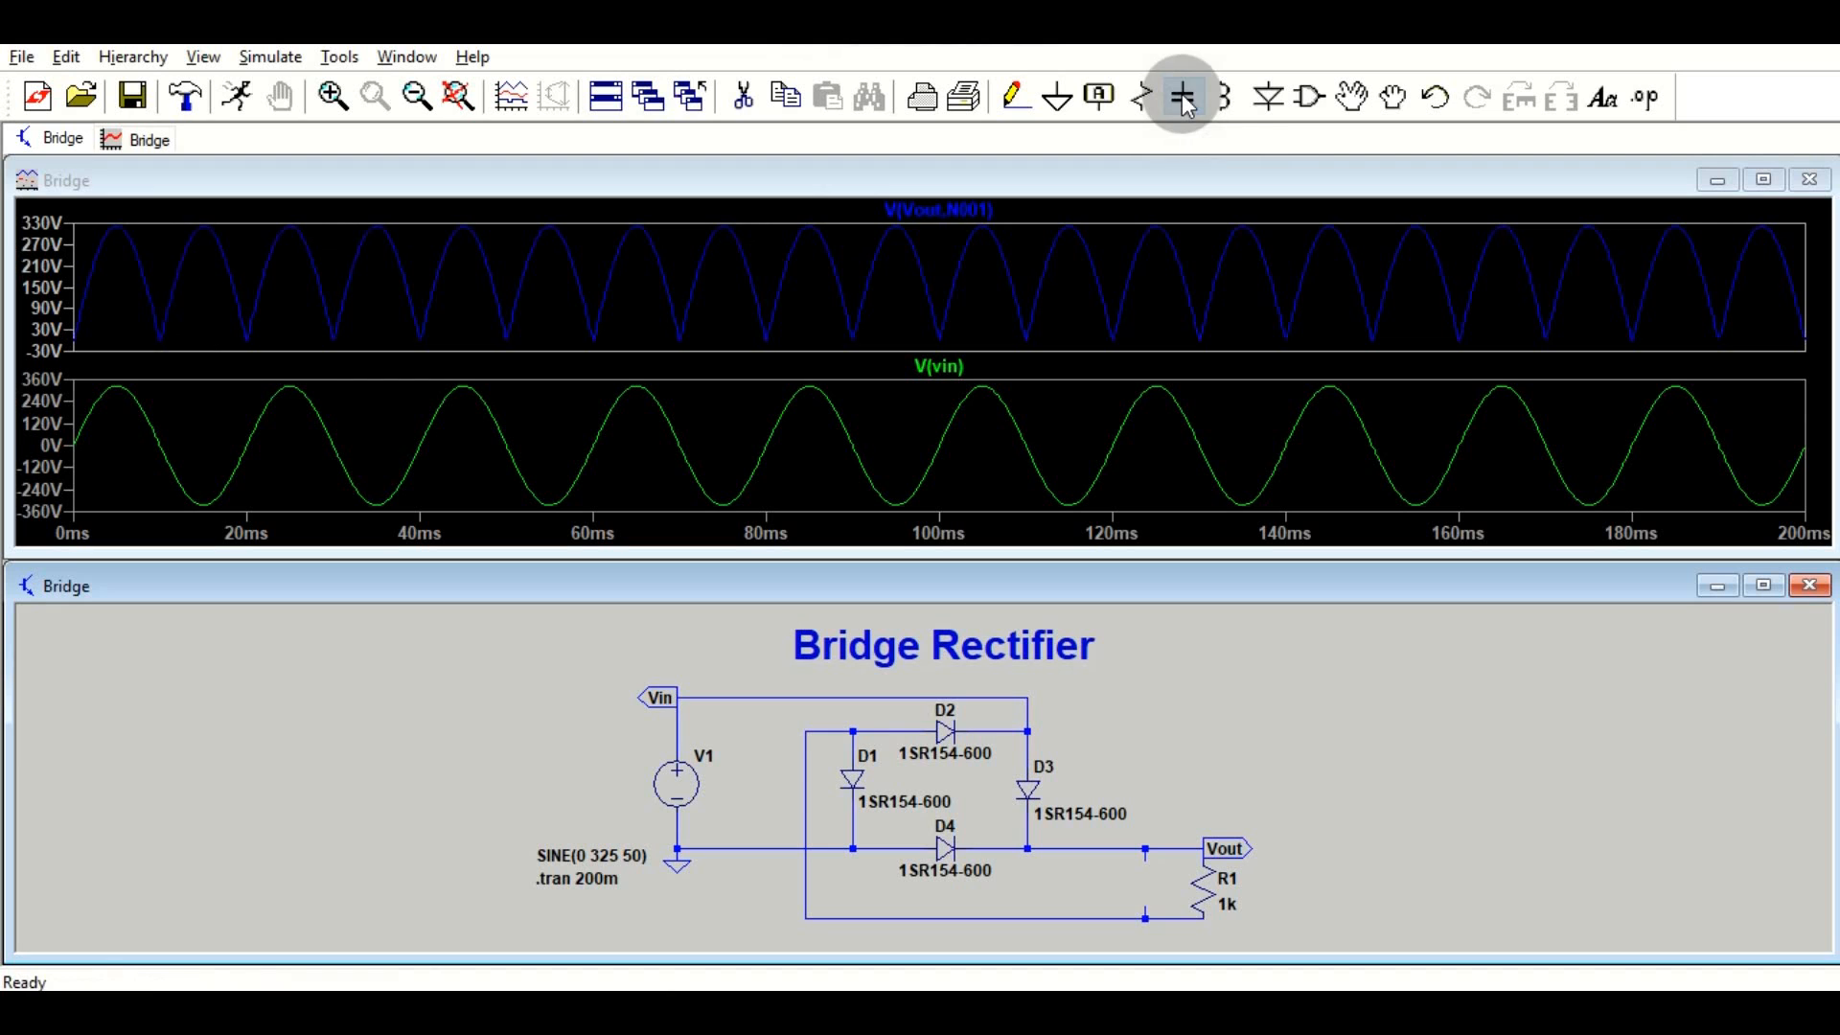
{"action": "mouse_move", "coordinate": [1182, 93]}
{"action": "left_mouse_down"}
{"action": "mouse_move", "coordinate": [1188, 360]}
{"action": "mouse_move", "coordinate": [1166, 94]}
{"action": "mouse_move", "coordinate": [1182, 94]}
{"action": "left_mouse_up"}
{"action": "left_click", "coordinate": [1145, 891]}
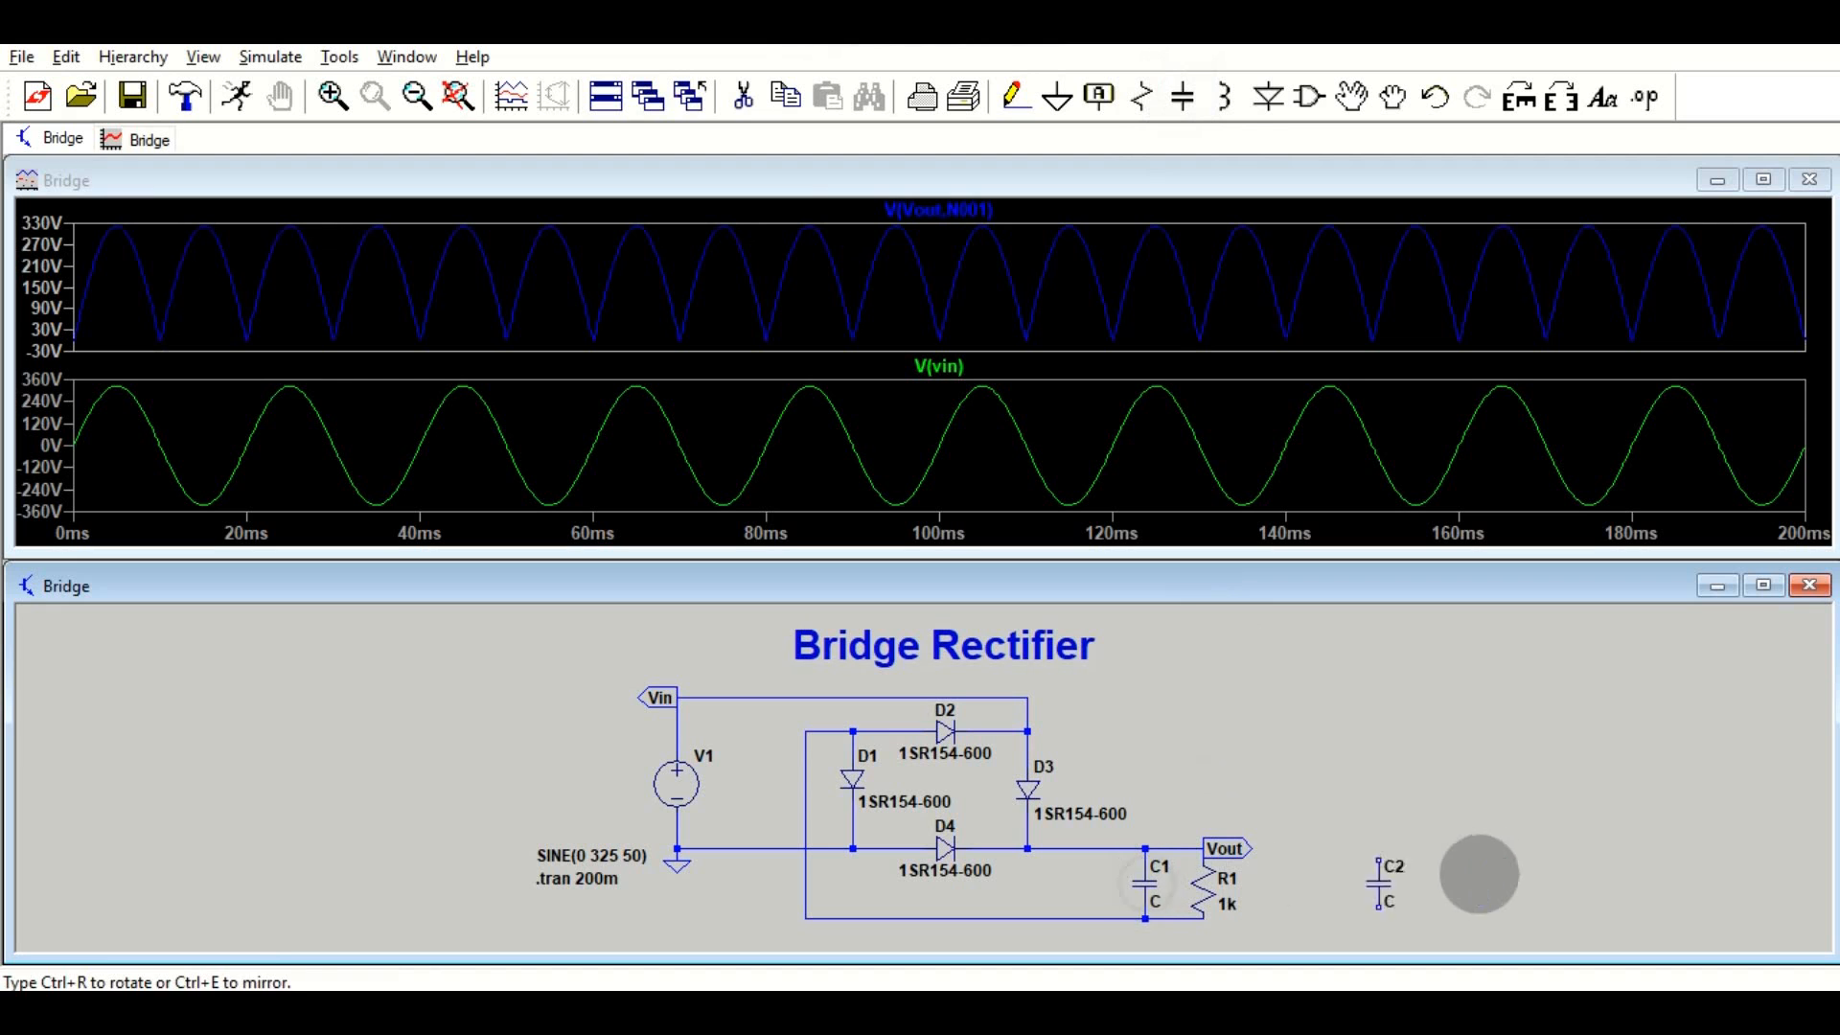
{"action": "key", "text": "Escape"}
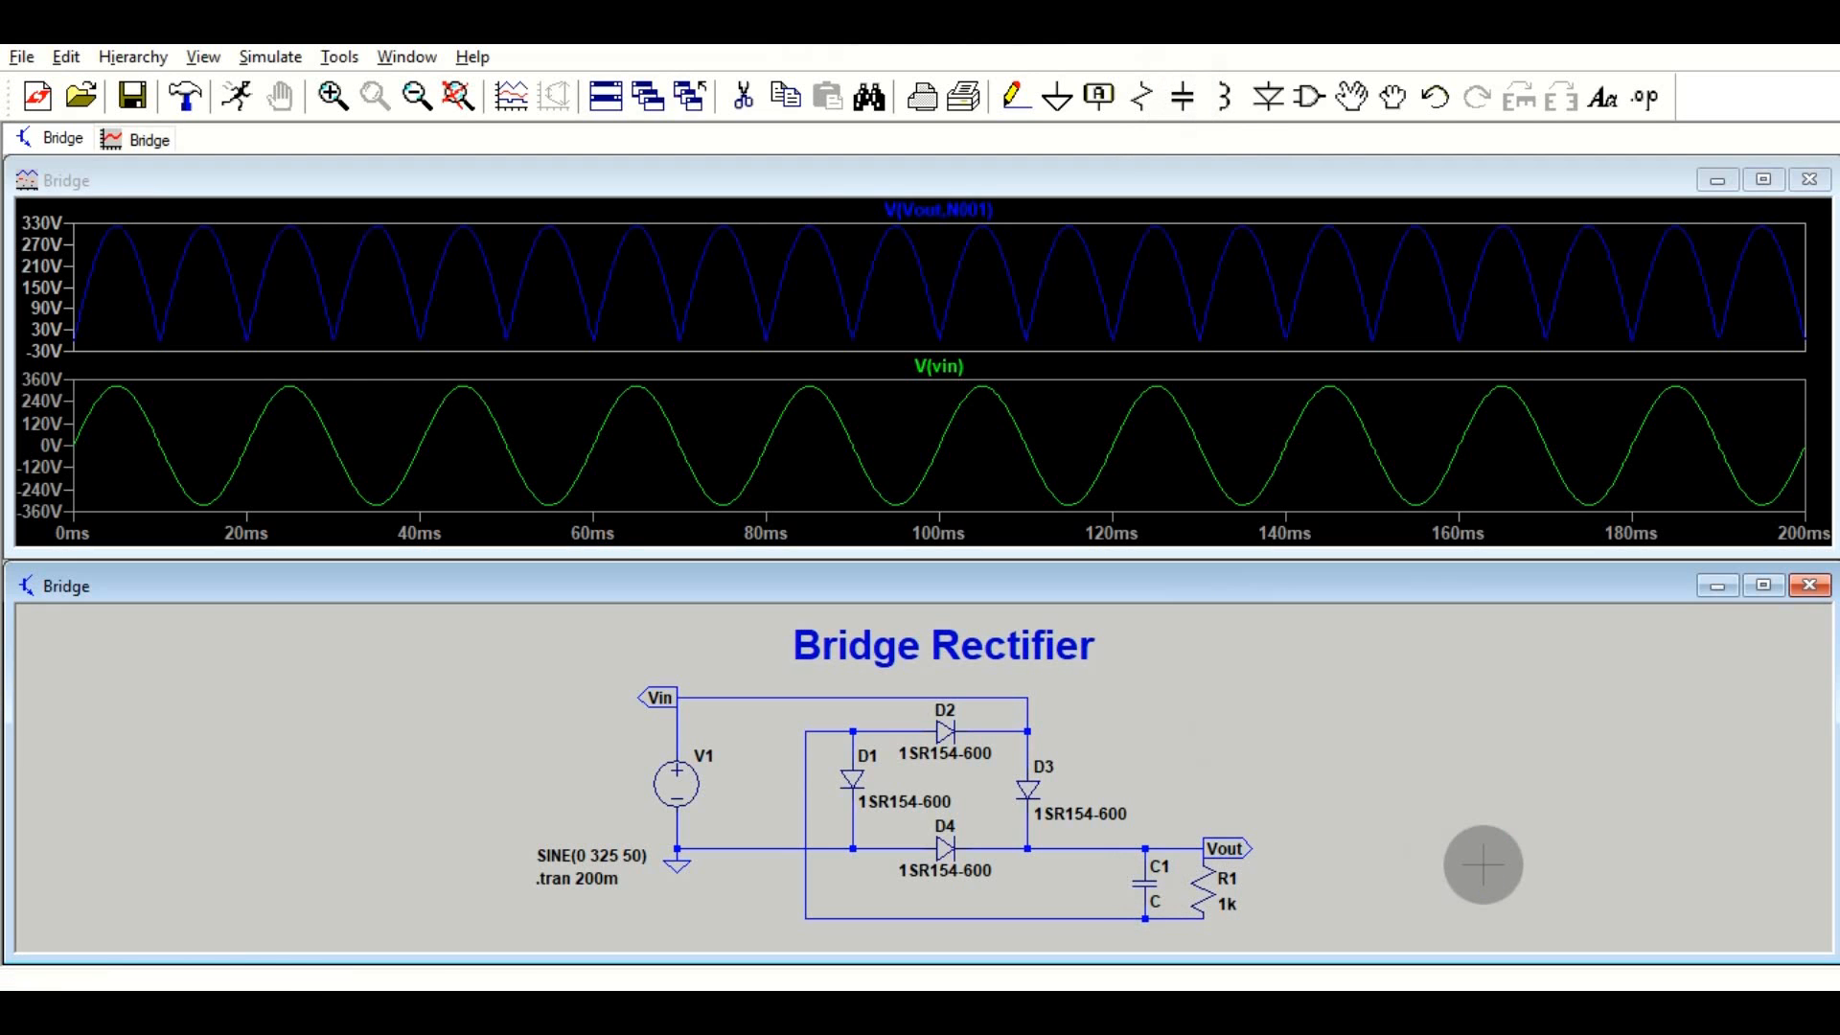
Set capacitor C1 to 100u capacitance with a 400 V voltage rating, and rerun the simulation
{"action": "left_click", "coordinate": [1052, 471]}
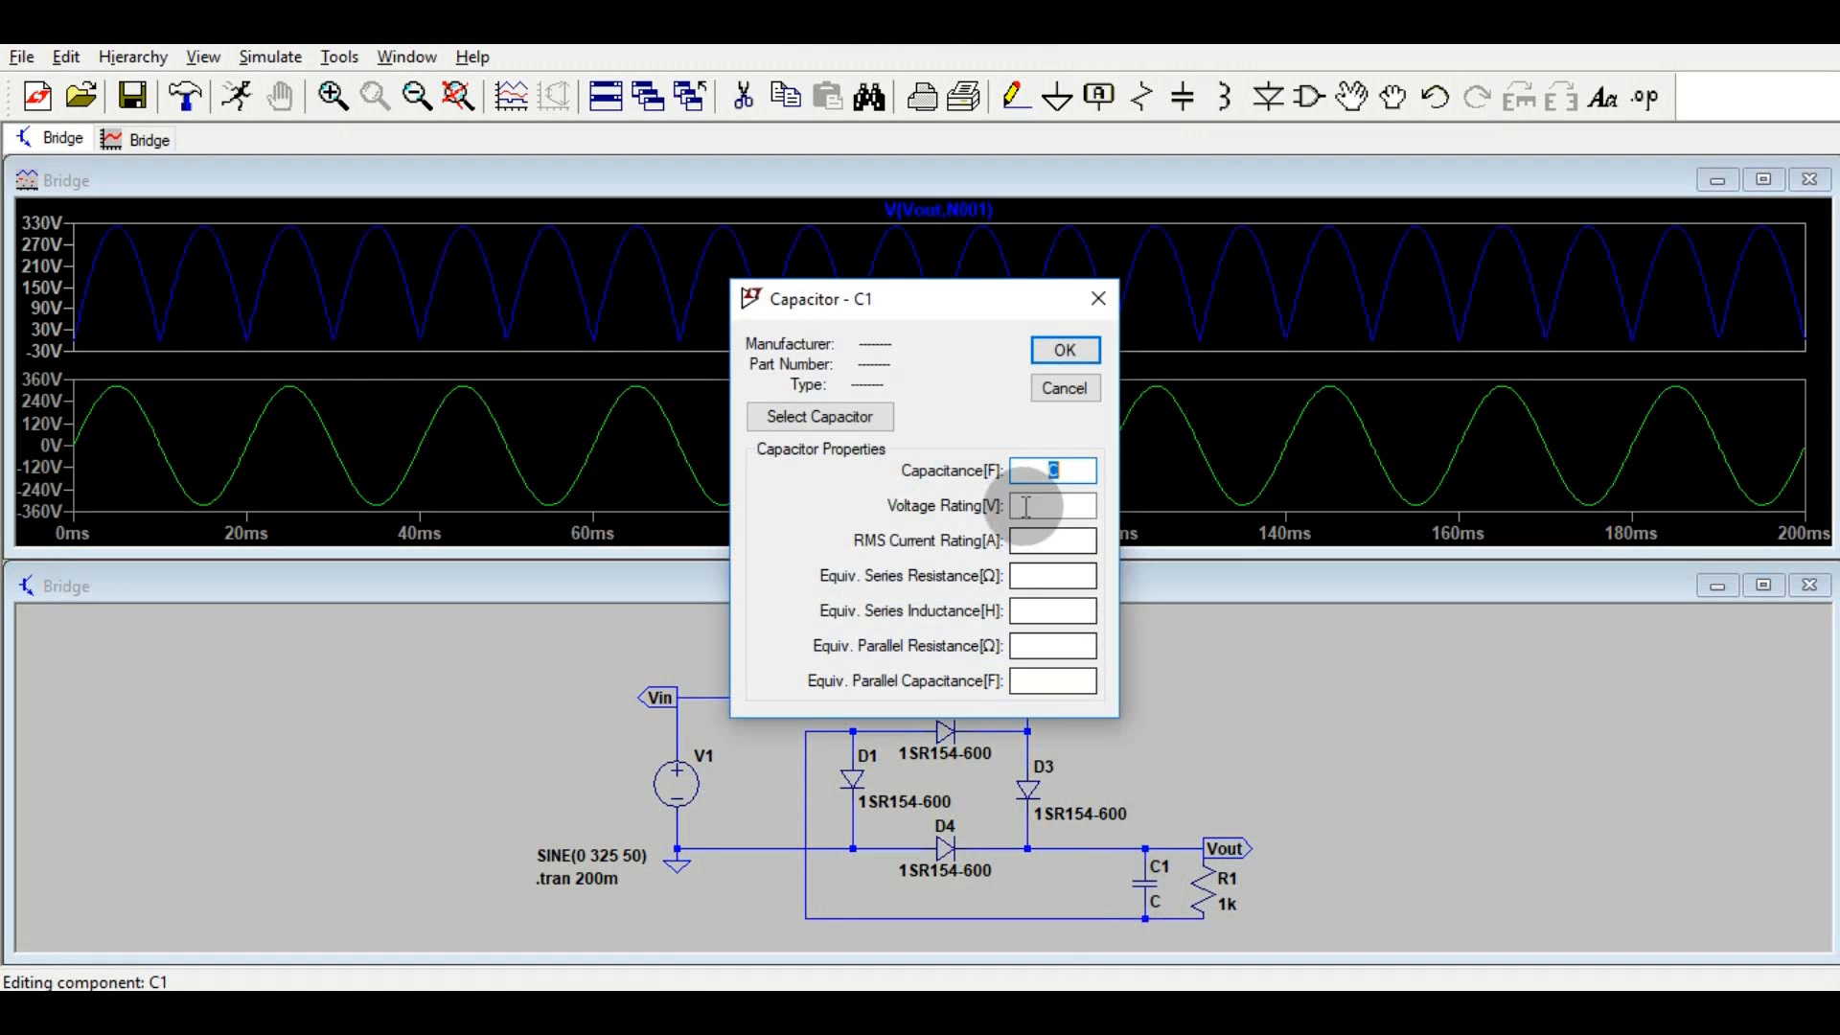
{"action": "type", "text": "10"}
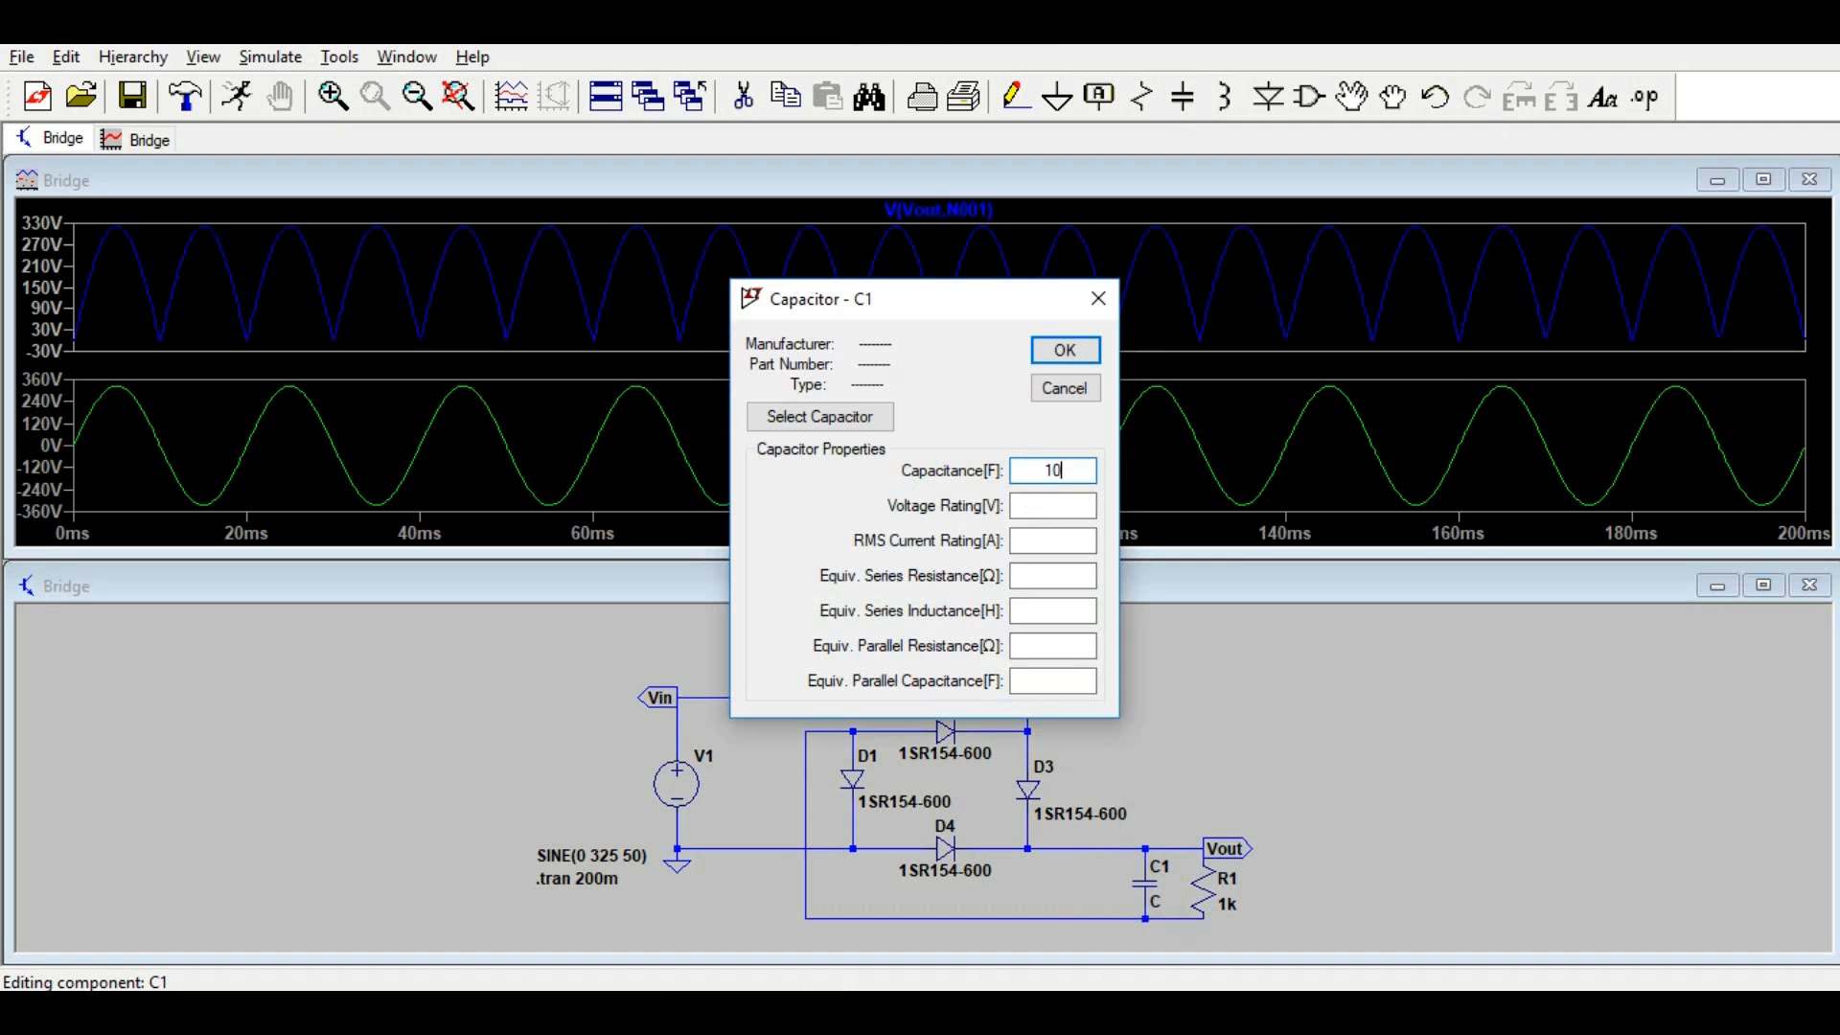
{"action": "type", "text": "0u"}
{"action": "left_click", "coordinate": [1075, 500]}
{"action": "type", "text": "400"}
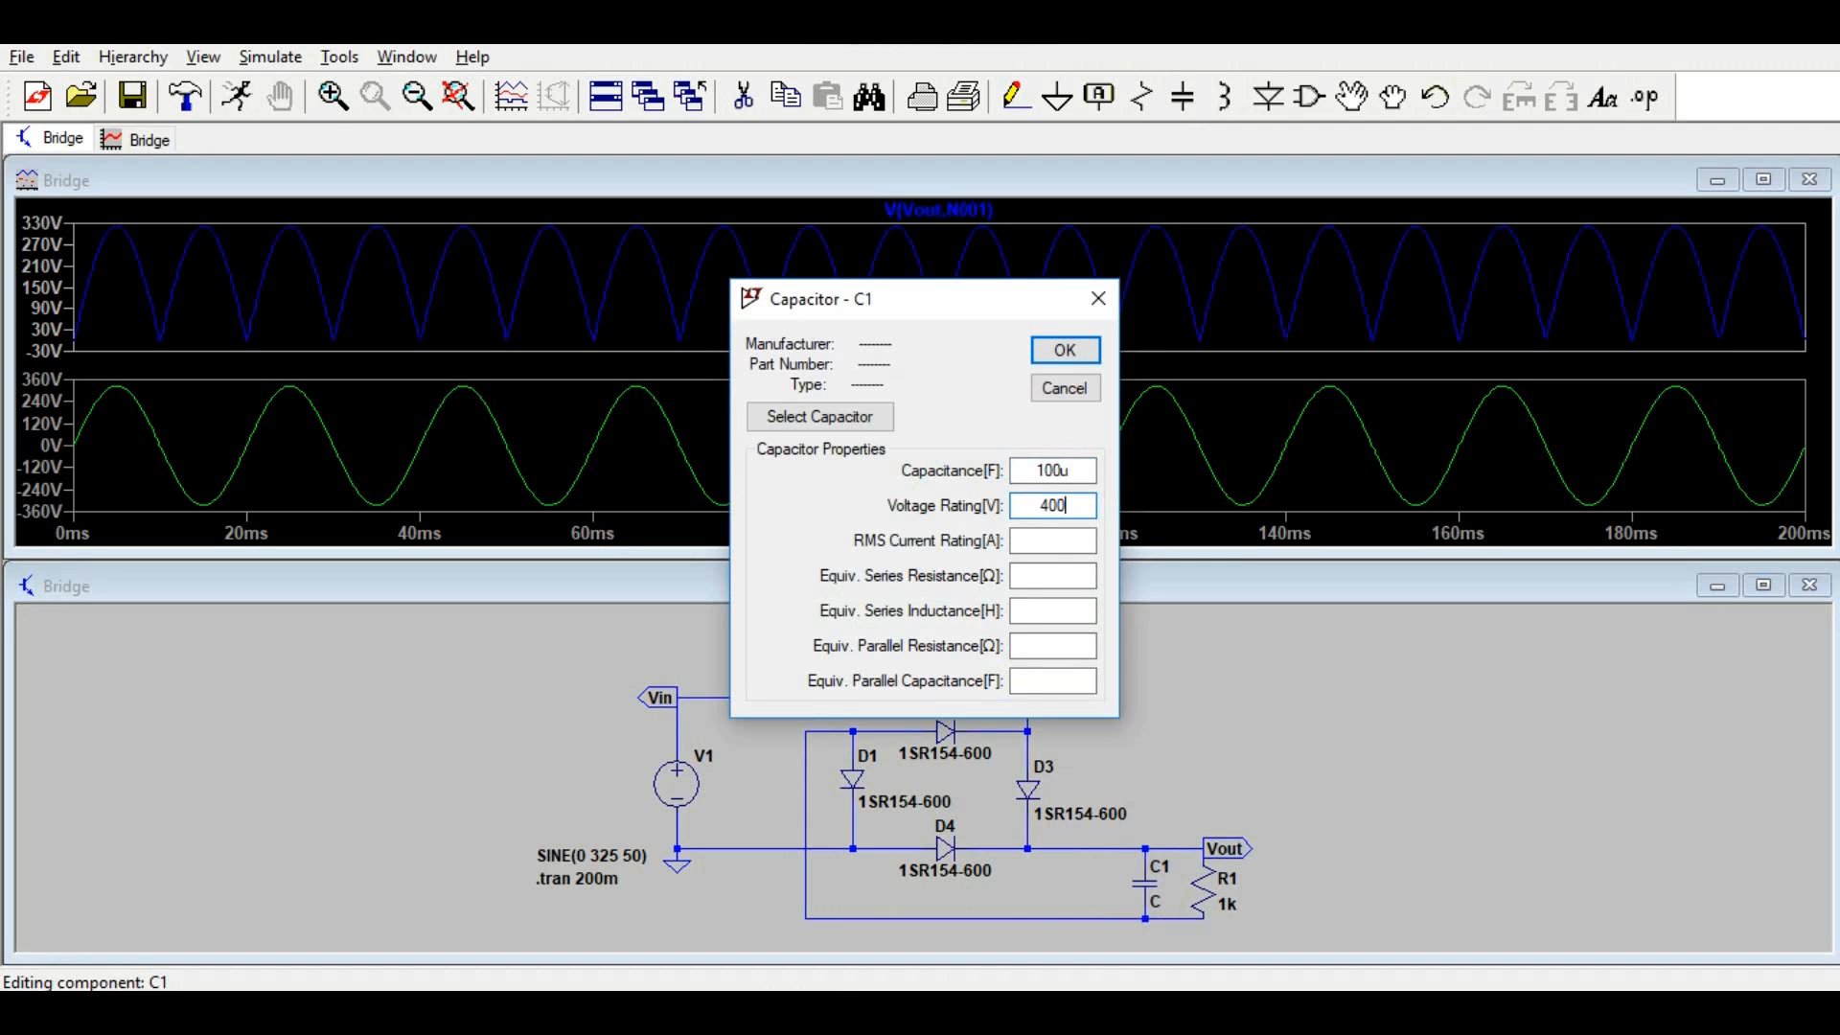
{"action": "key", "text": "Return"}
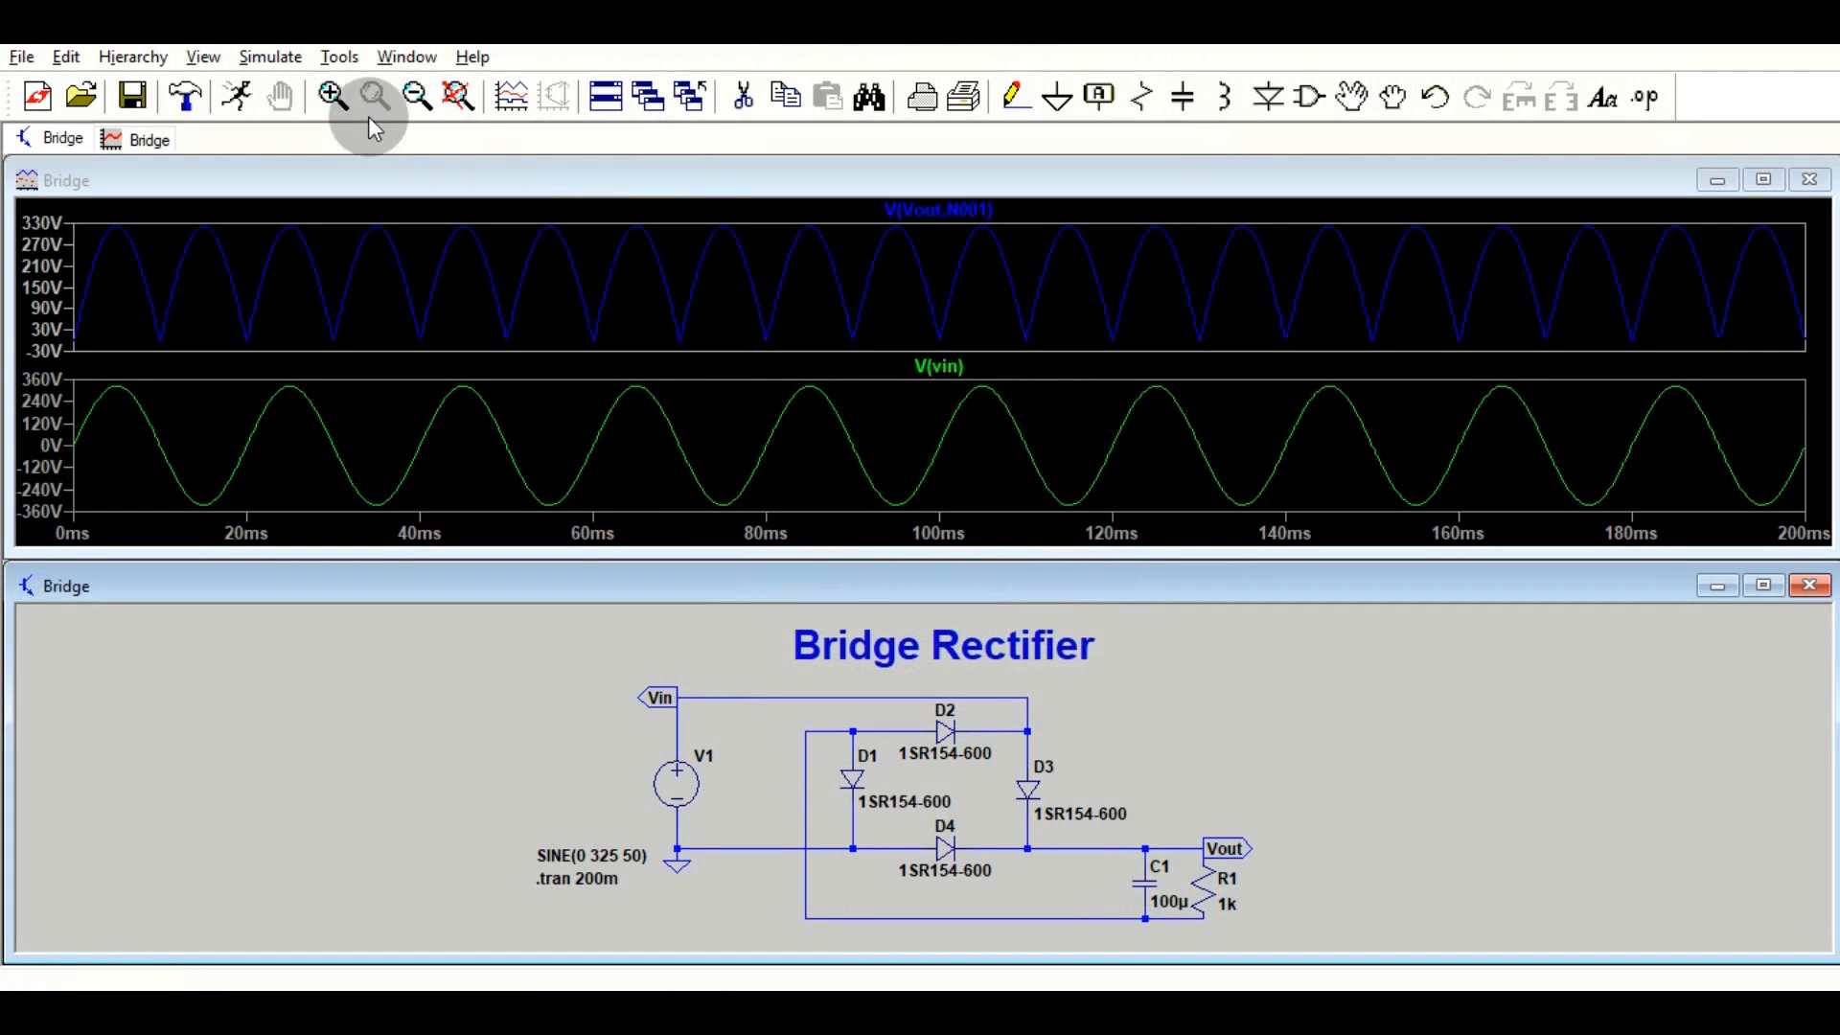
{"action": "left_click", "coordinate": [232, 100]}
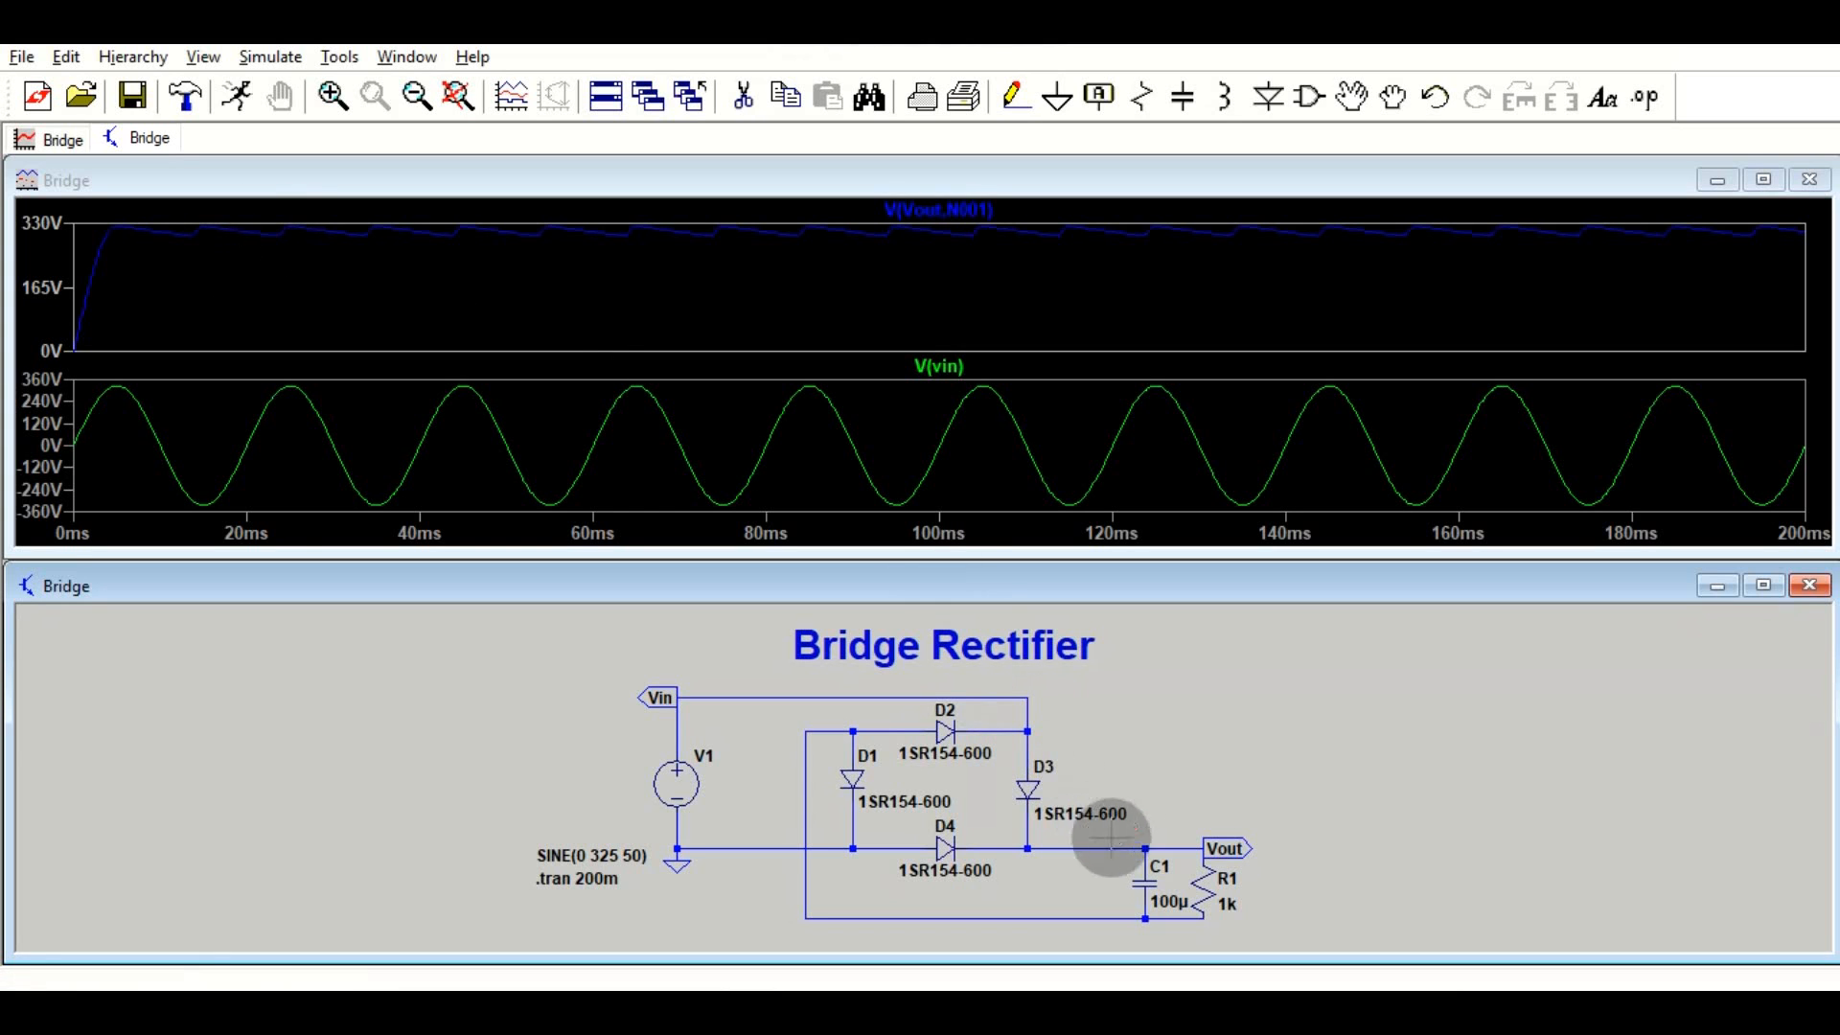
Increase capacitor C1's capacitance to 470u and rerun the simulation
{"action": "right_click", "coordinate": [1146, 882]}
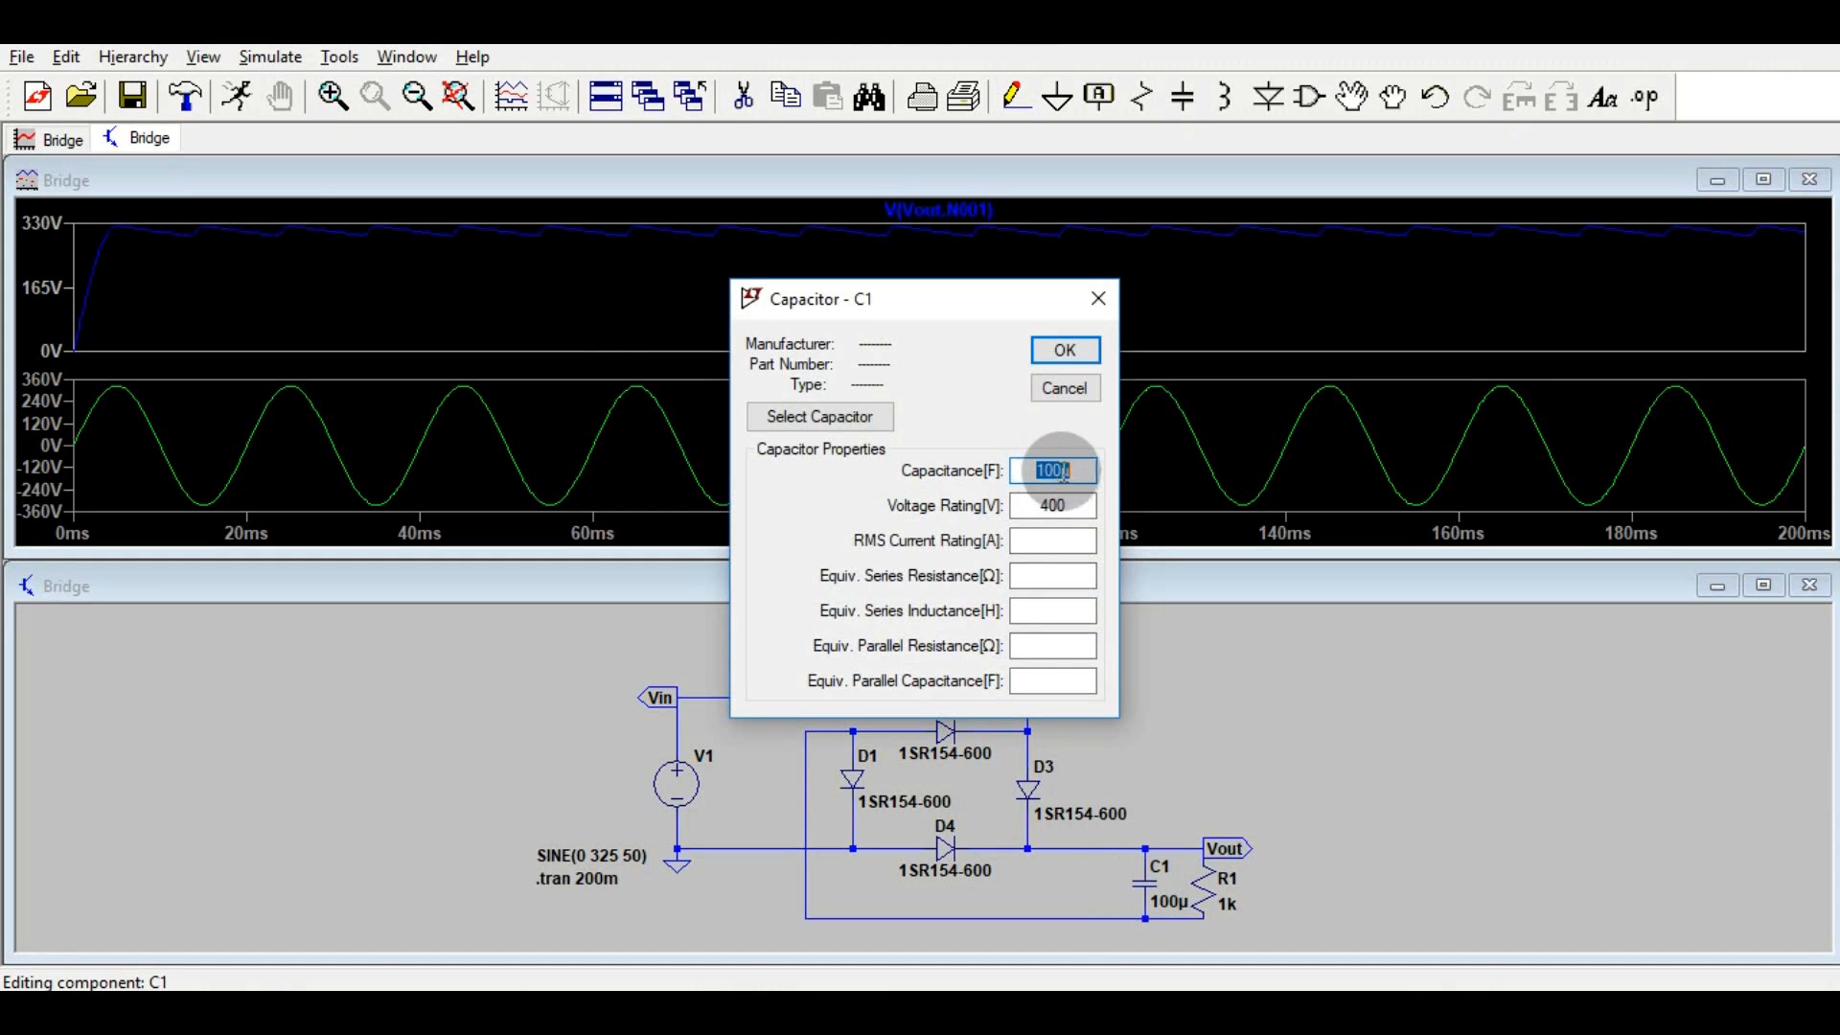
{"action": "type", "text": "47"}
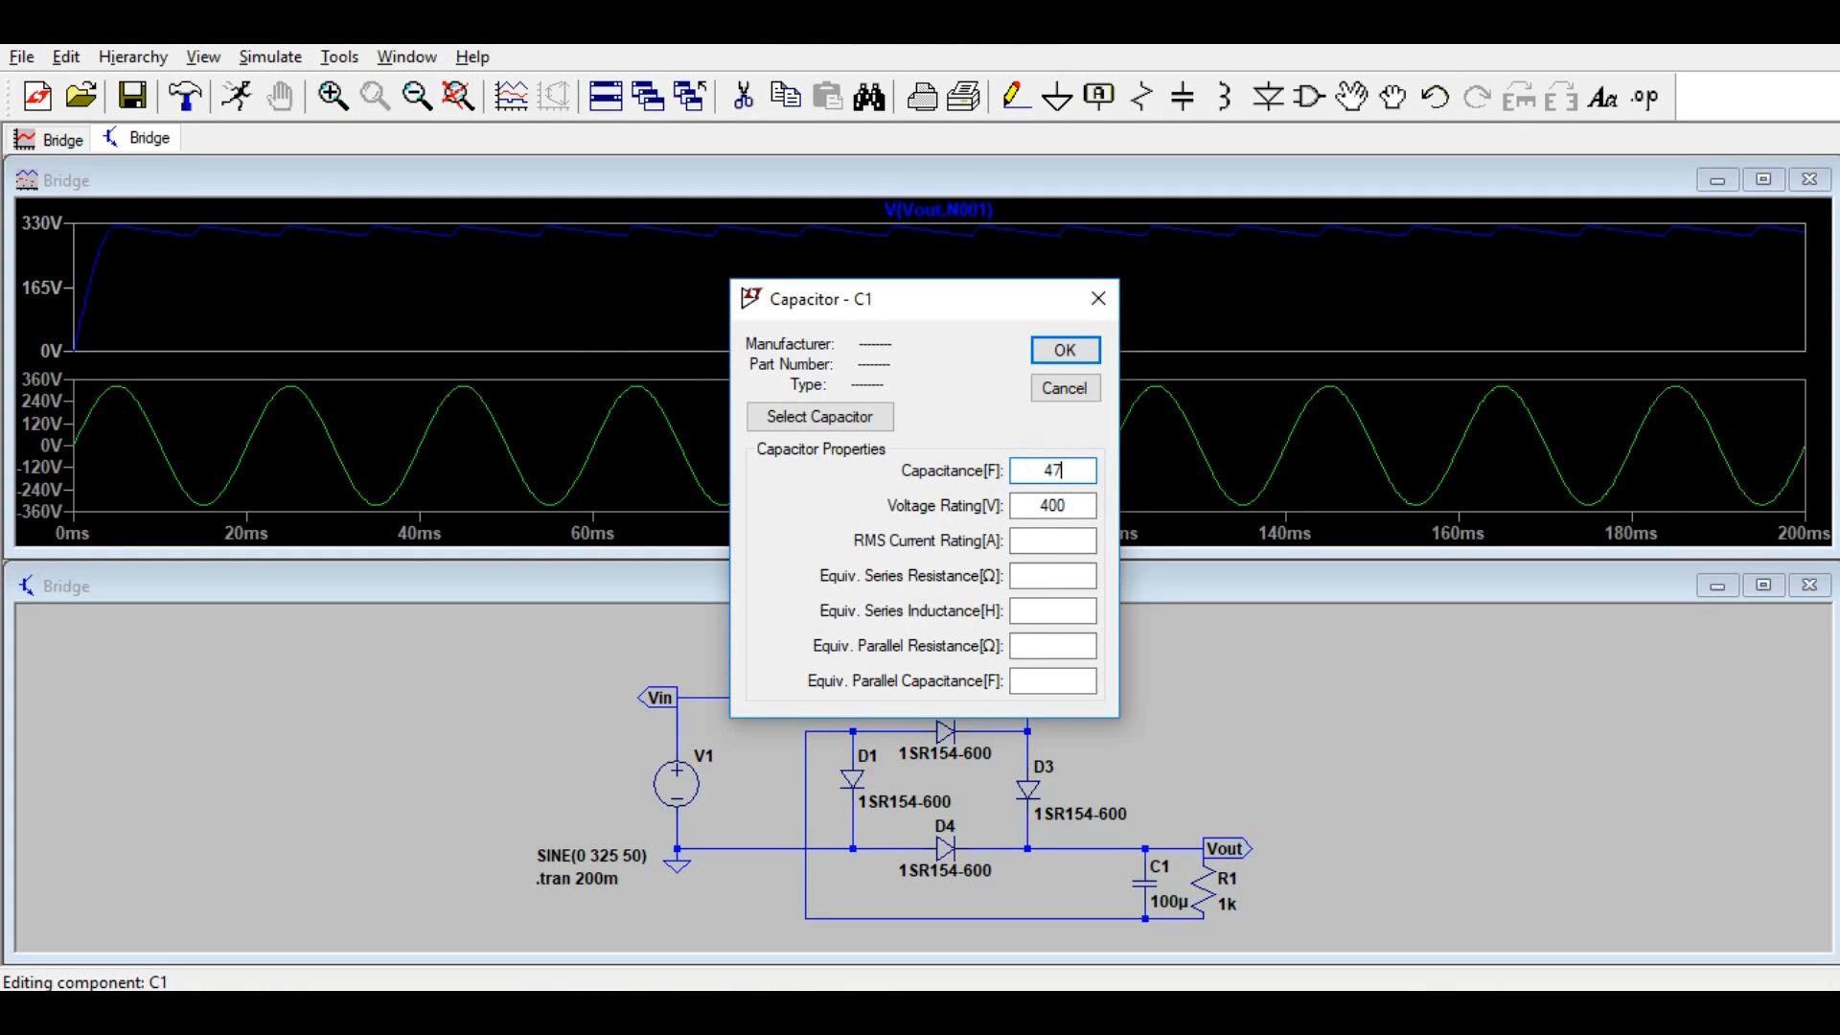
{"action": "type", "text": "0u"}
{"action": "key", "text": "Return"}
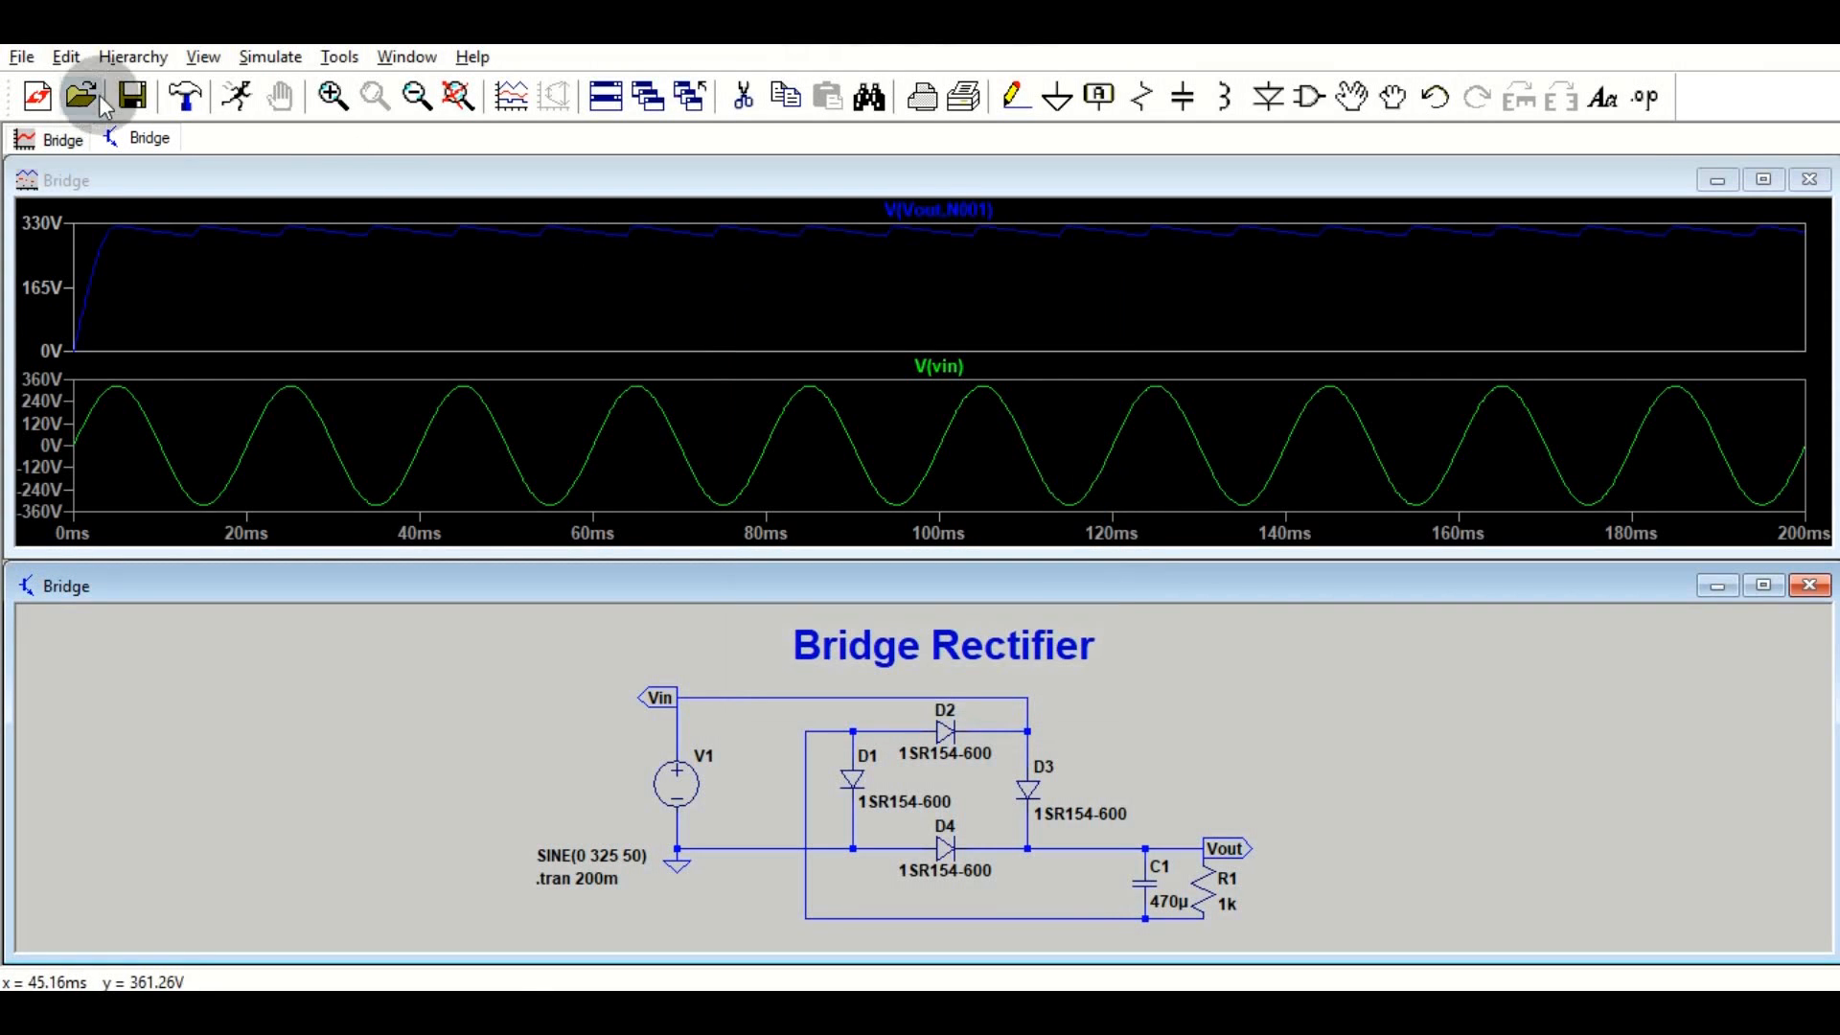
{"action": "left_click", "coordinate": [228, 92]}
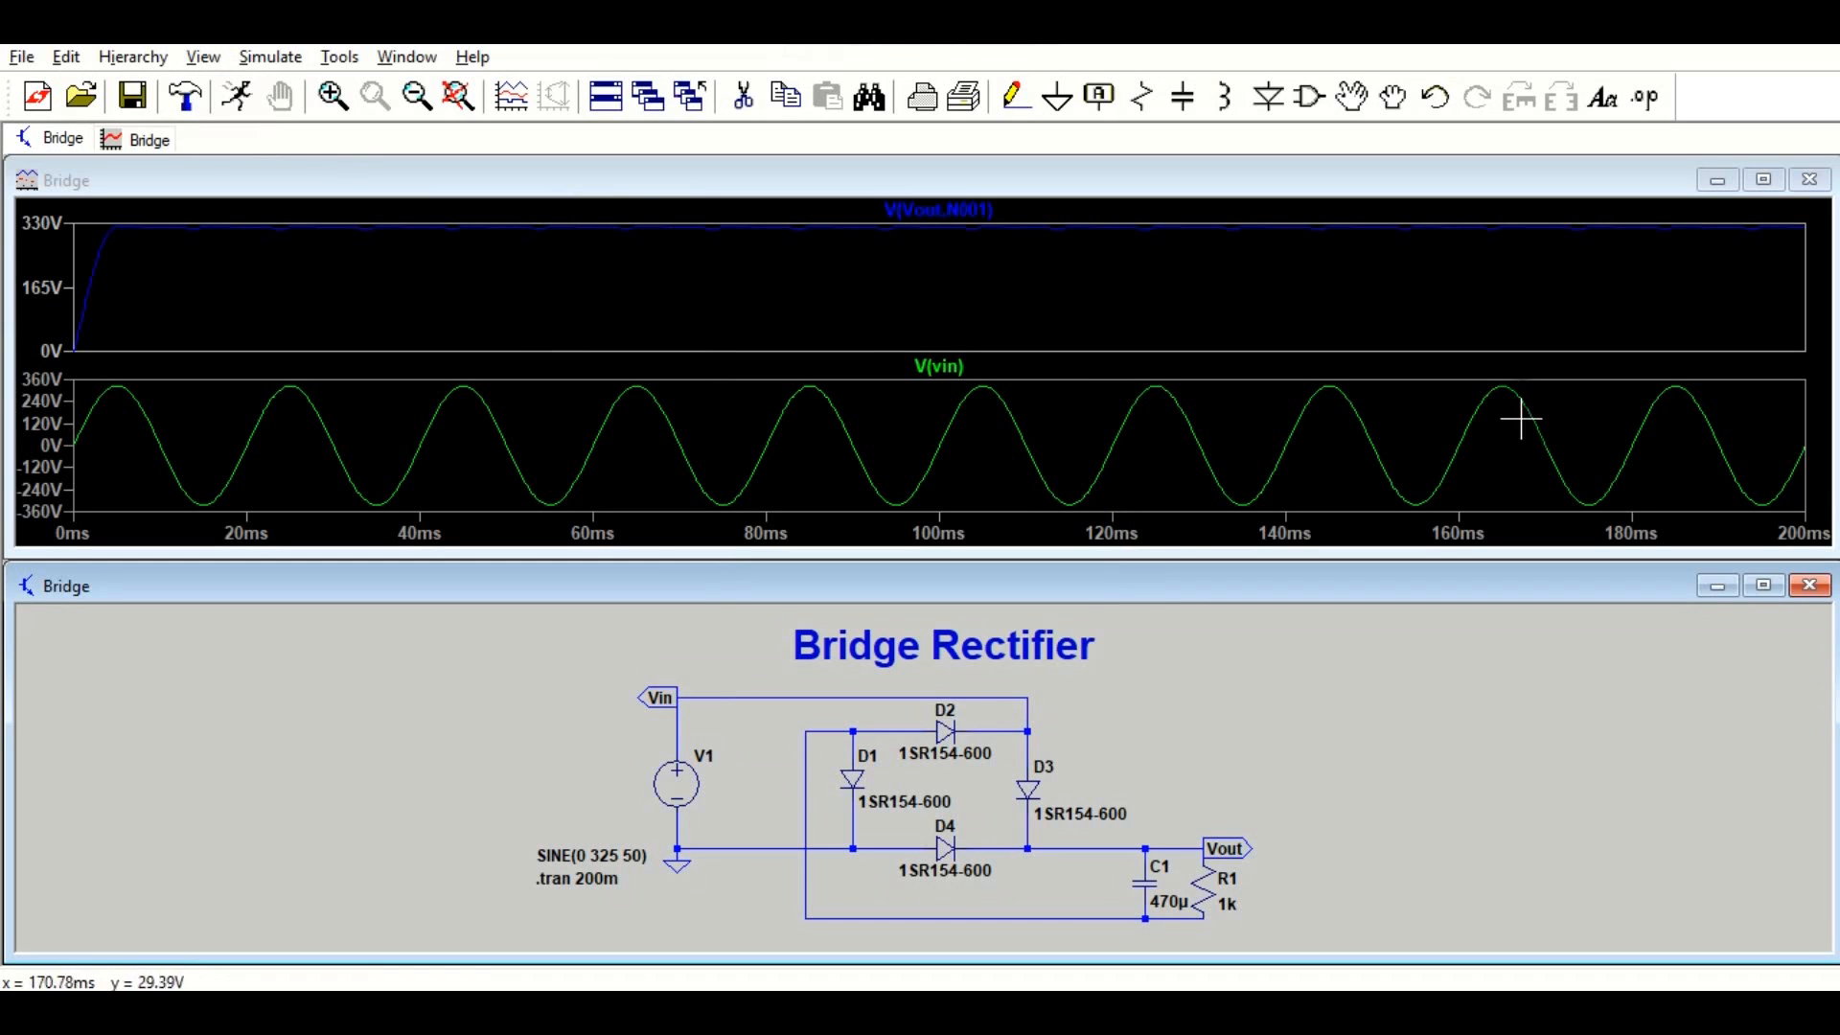
Maximize the Bridge schematic window so the circuit fills the workspace
{"action": "left_click", "coordinate": [1038, 603]}
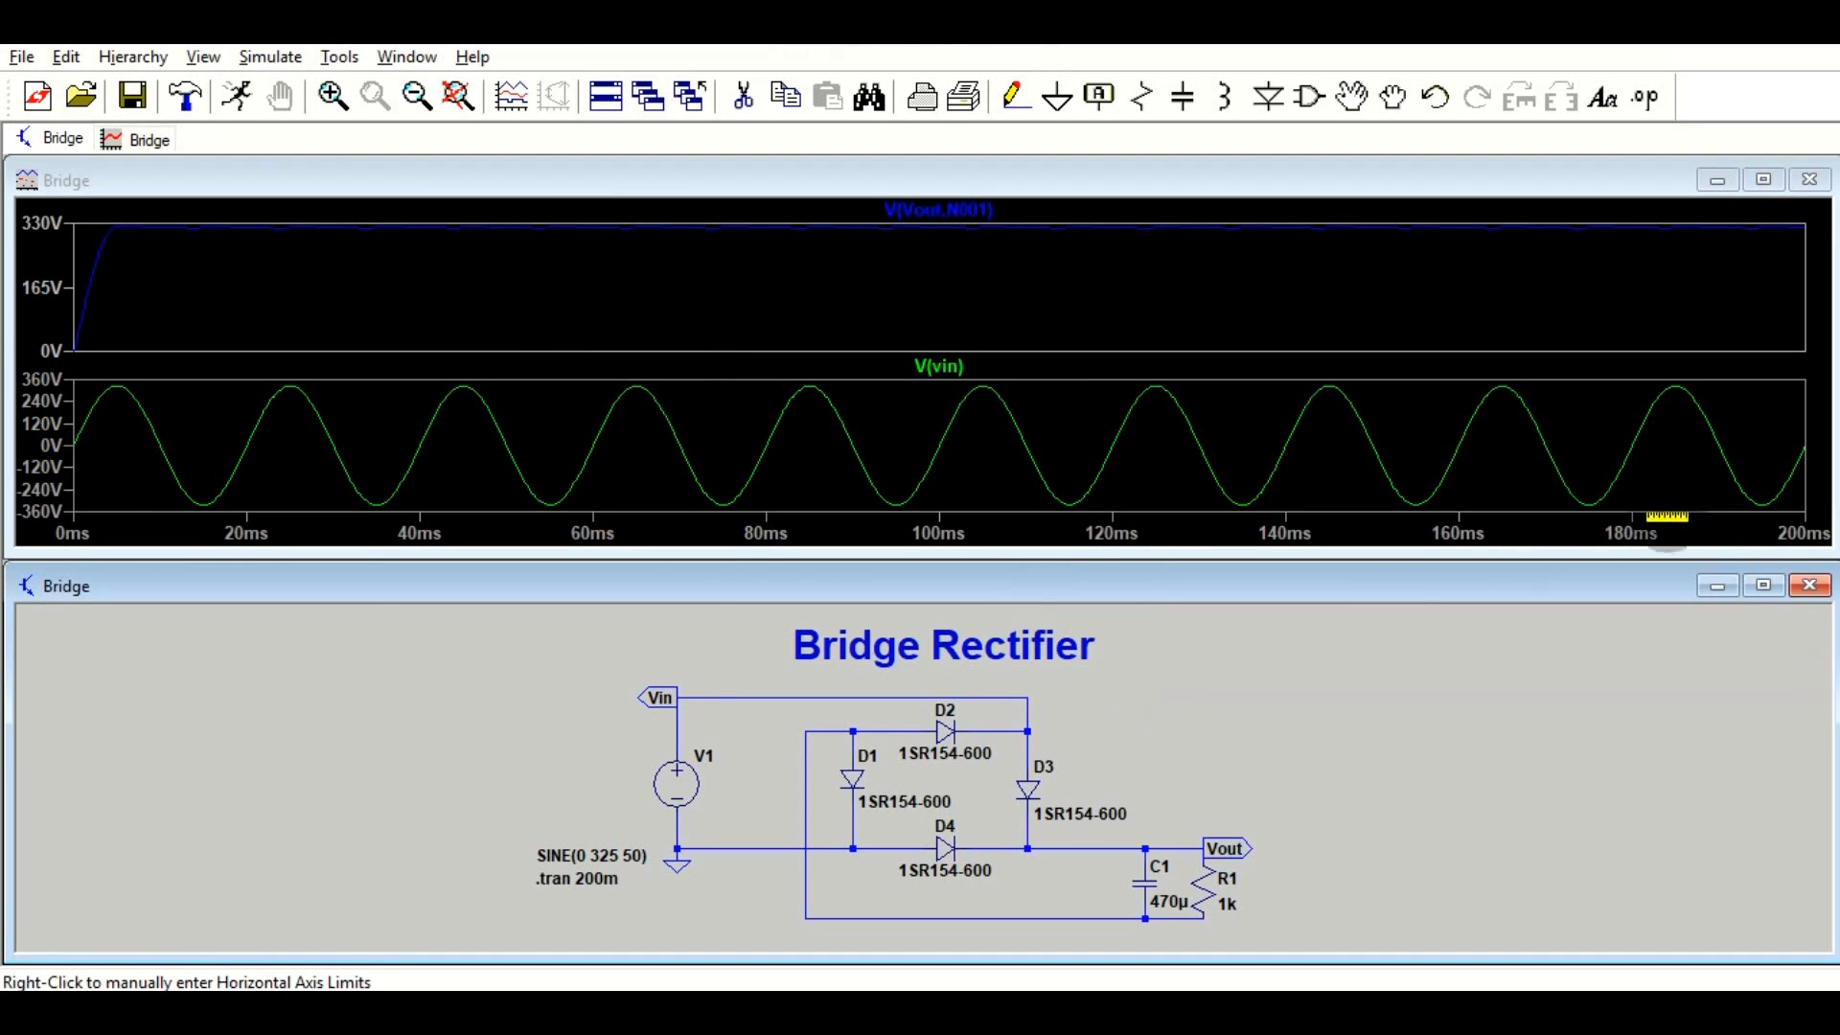
{"action": "left_click", "coordinate": [1762, 585]}
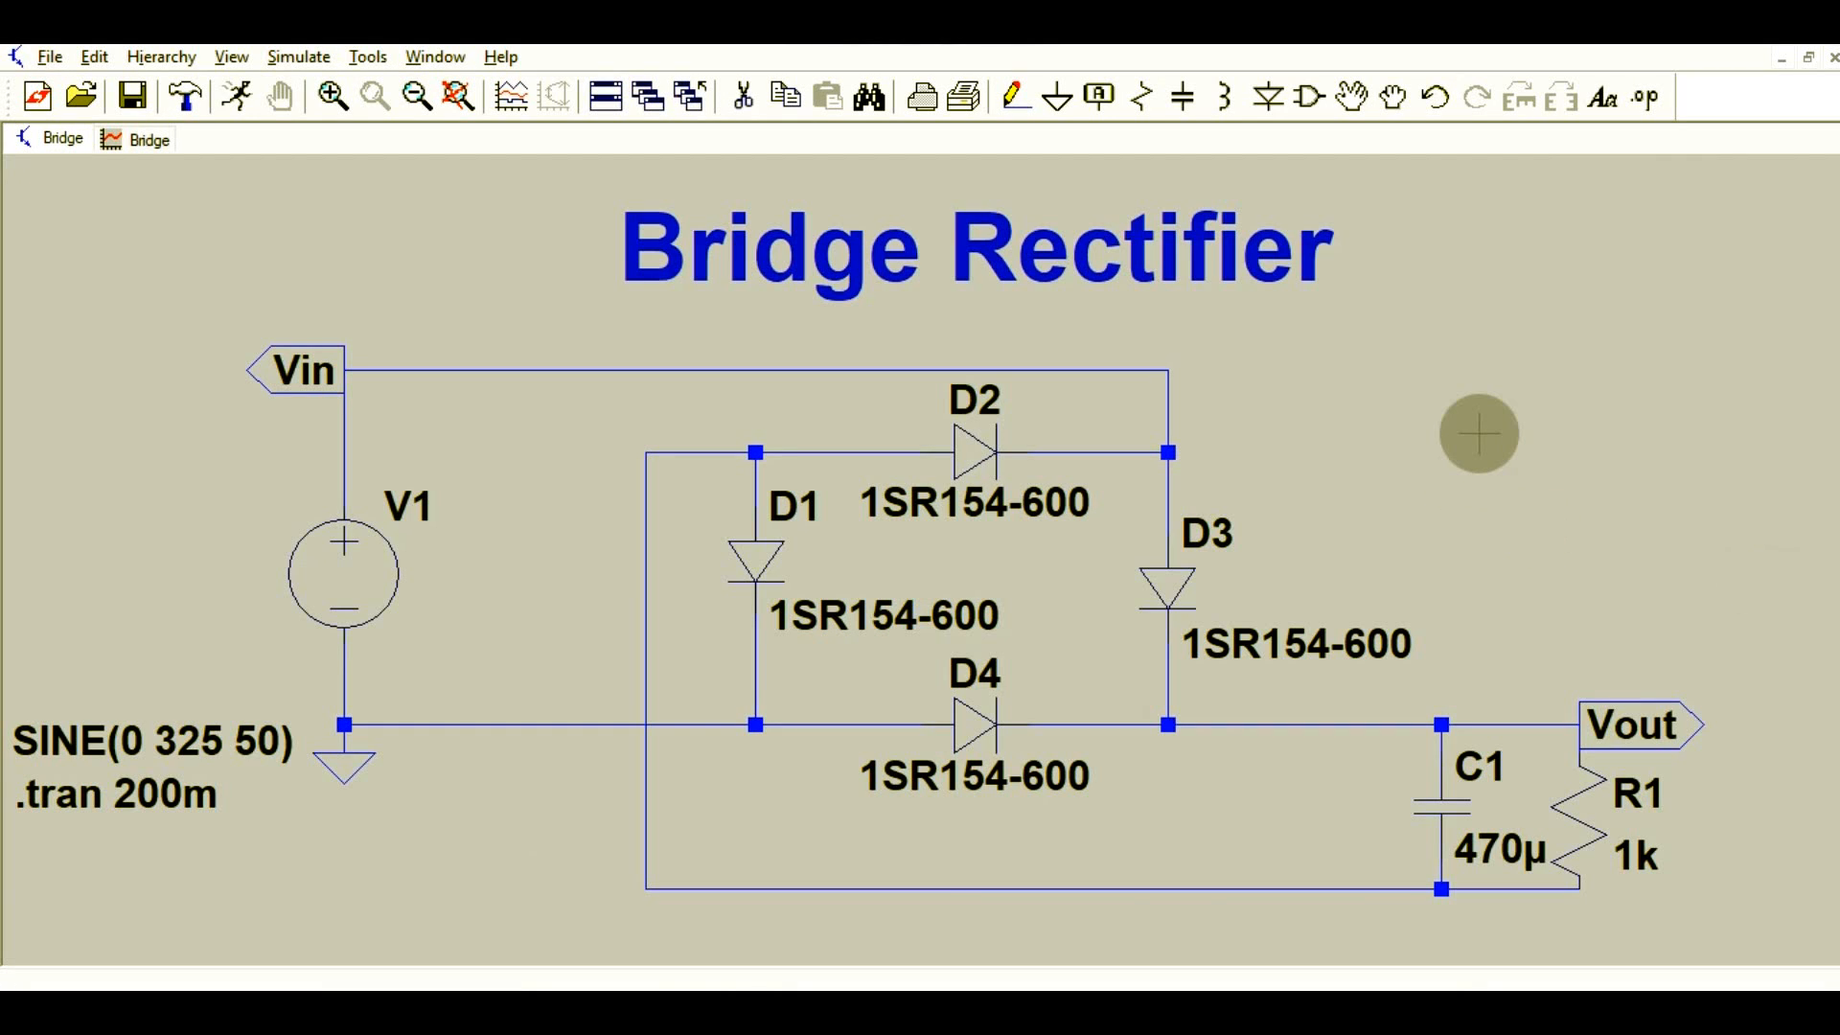